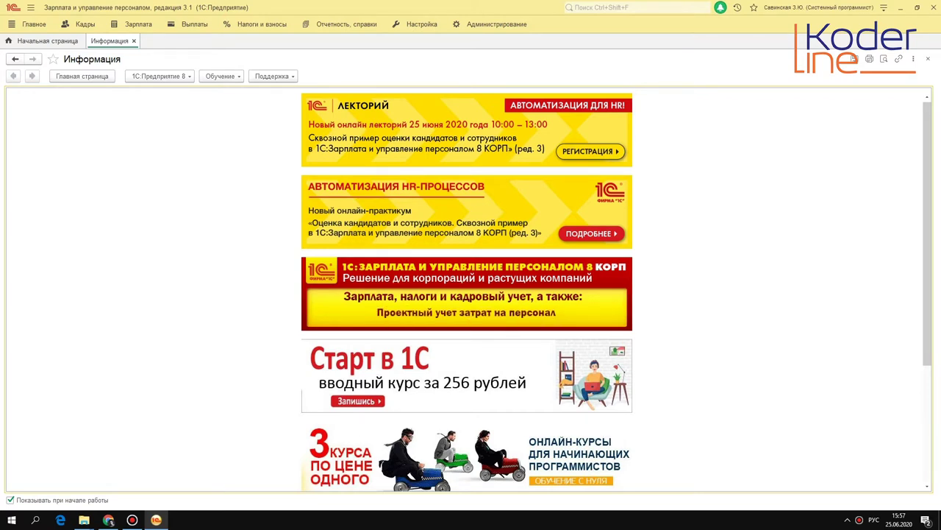
# Open the Выплаты section to show the payroll payment commands and documents.
pyautogui.click(196, 28)
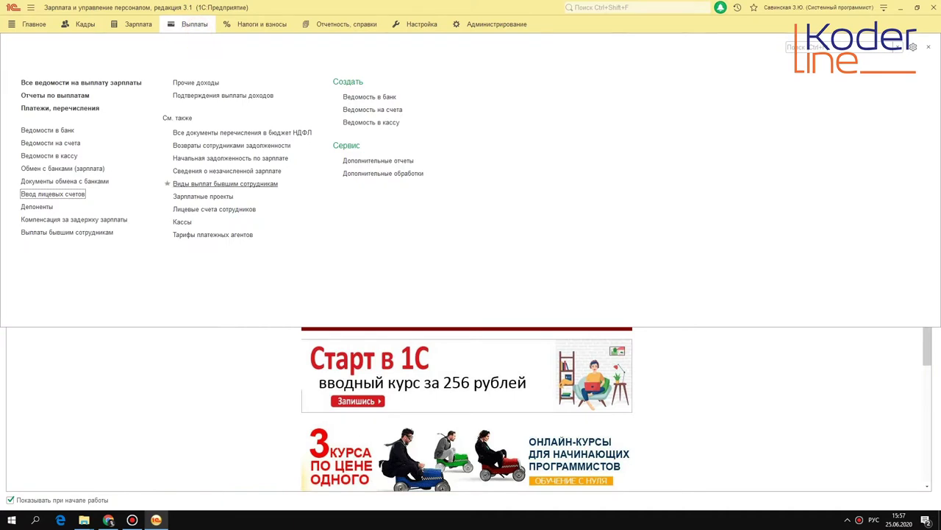
# Open the salary projects list and filter it by organization Крон-Ц.
pyautogui.click(209, 196)
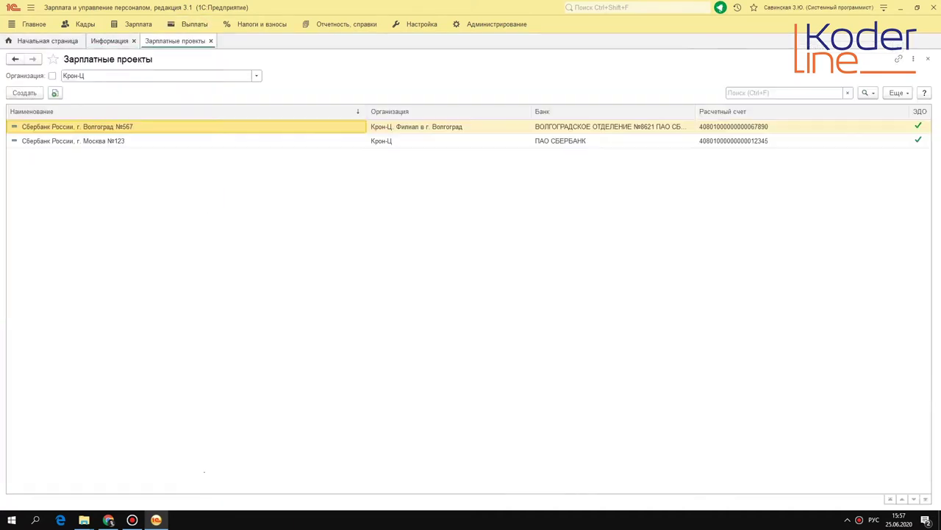
pyautogui.click(175, 76)
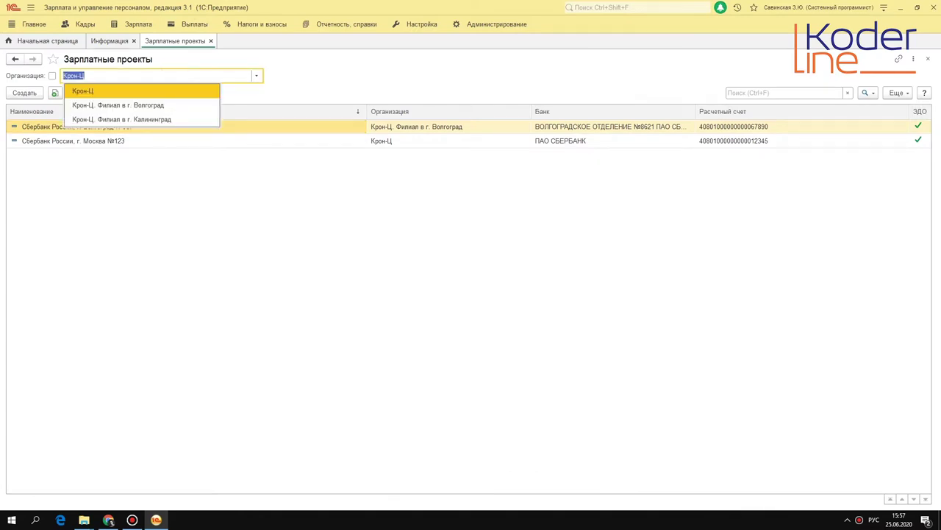
pyautogui.click(52, 76)
pyautogui.click(52, 76)
pyautogui.click(52, 76)
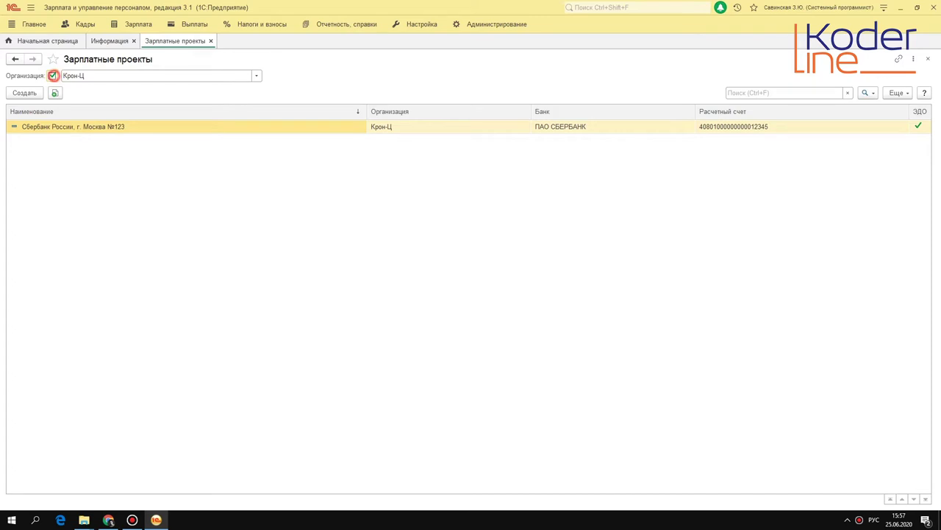
# Try the Волгоград and Калининград branch filters, then set the filter back to Крон-Ц.
pyautogui.click(88, 75)
pyautogui.click(146, 106)
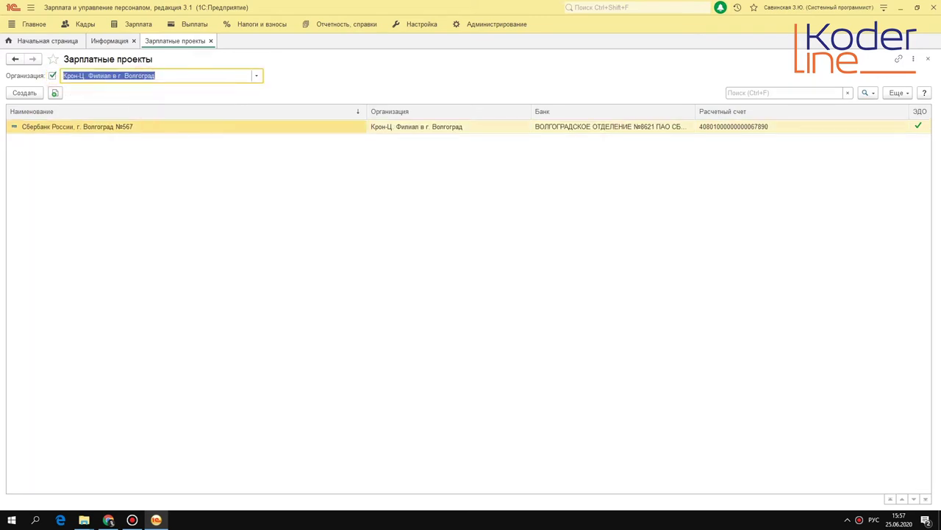
pyautogui.click(257, 76)
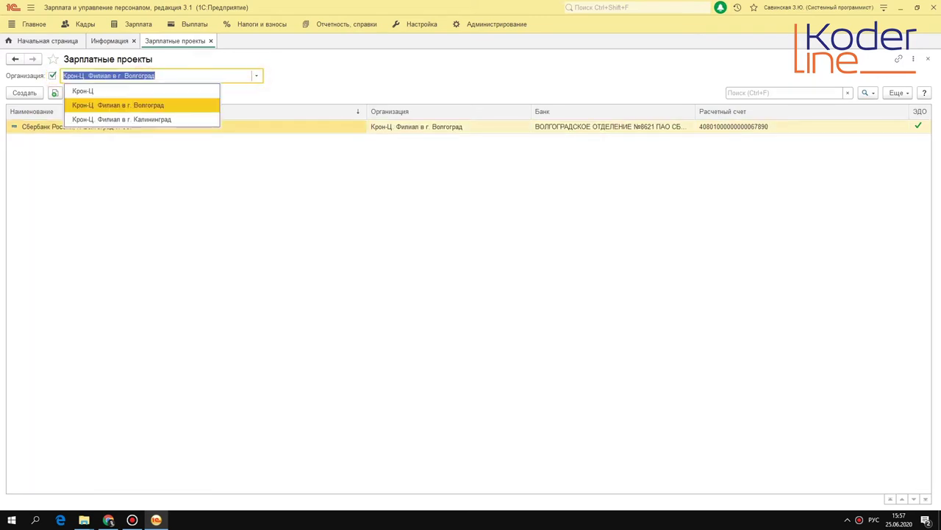
pyautogui.press('Down')
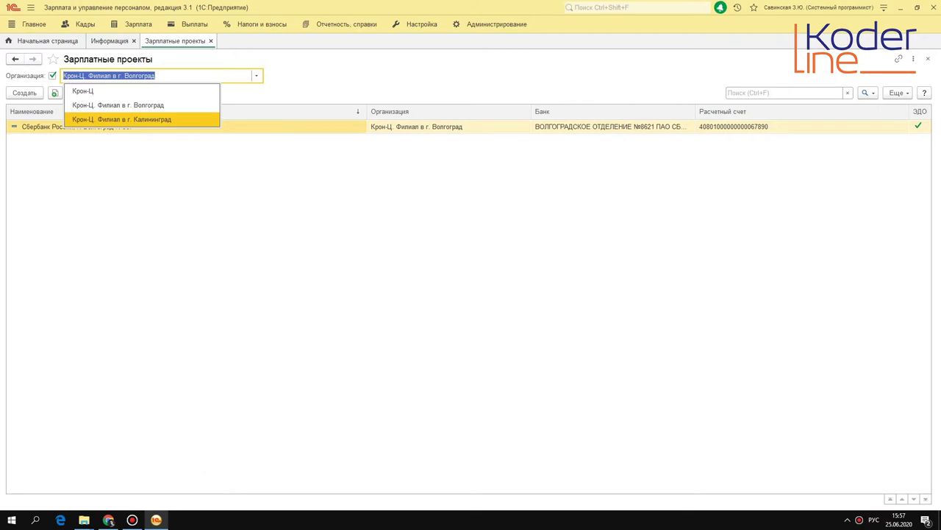
pyautogui.click(175, 118)
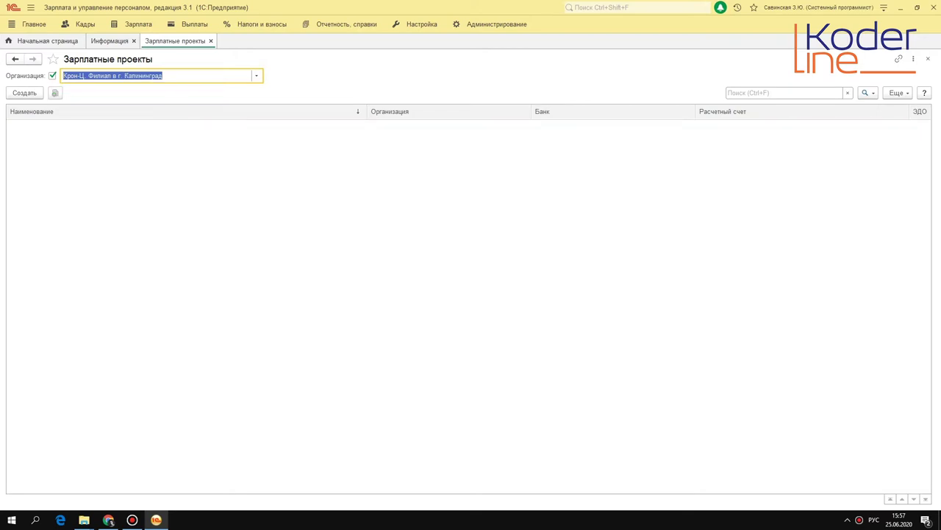
pyautogui.click(257, 75)
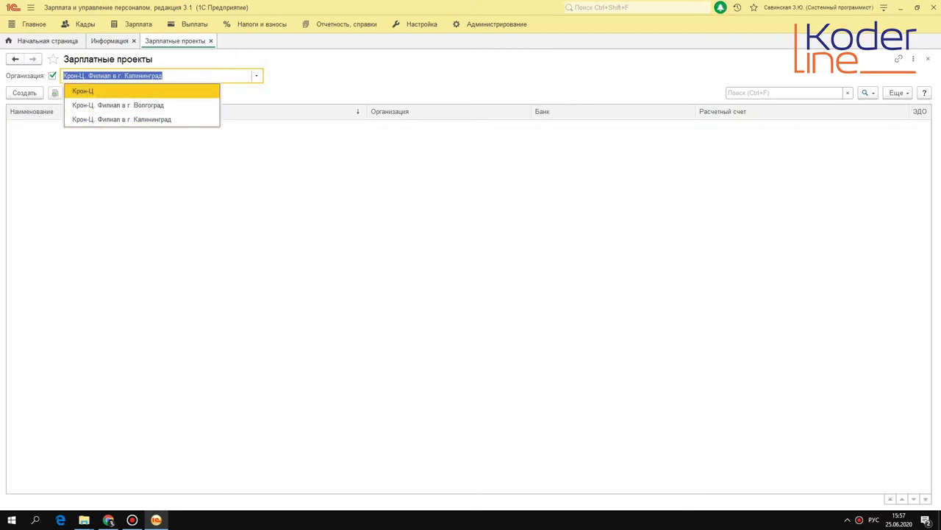
pyautogui.click(115, 91)
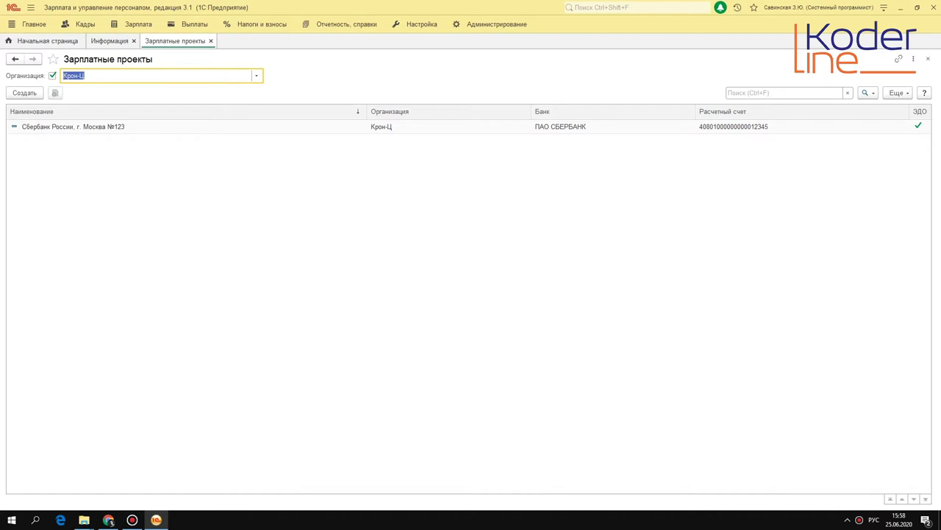
# Start a new salary project and bring up the full banks directory.
pyautogui.click(26, 92)
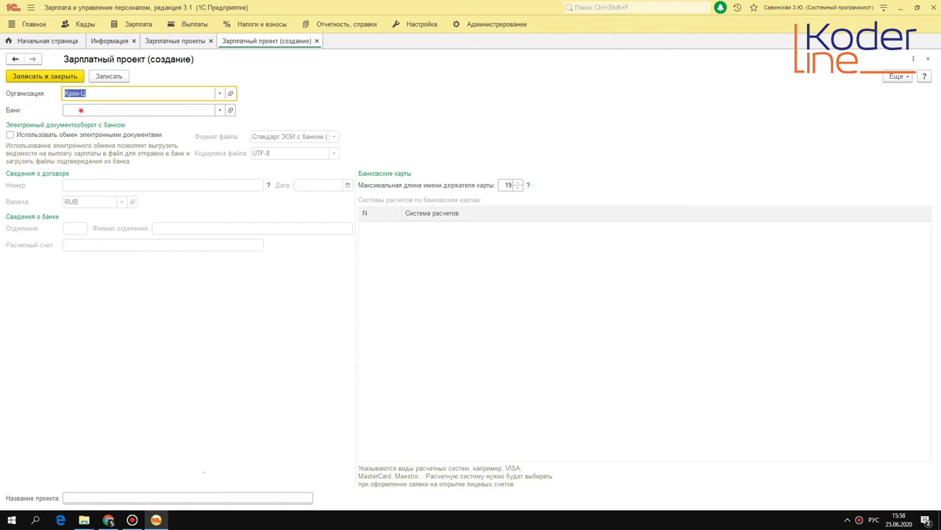
pyautogui.click(81, 110)
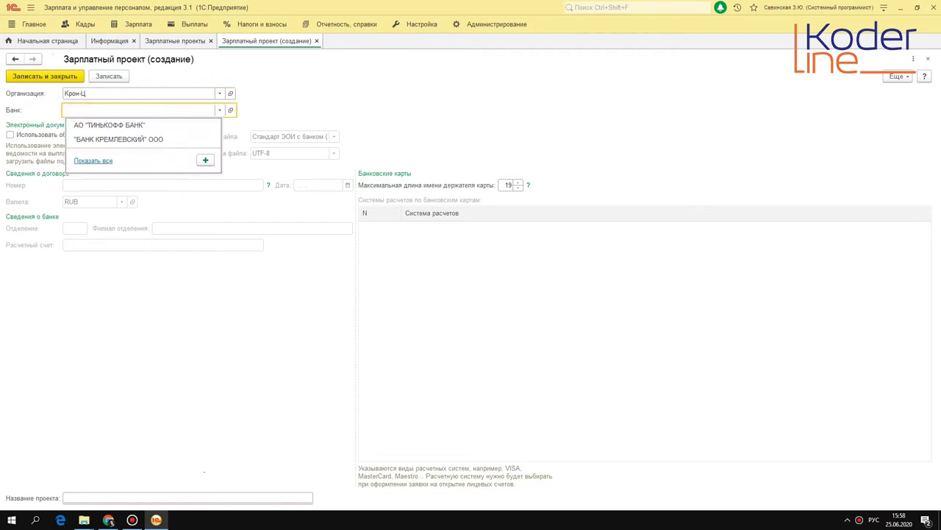
pyautogui.click(93, 160)
# Search the banks directory for 'тинь' and choose АО "ТИНЬКОФФ БАНК" as the bank.
pyautogui.click(552, 137)
pyautogui.scroll(-8, 469, 276)
pyautogui.scroll(-9, 385, 281)
pyautogui.click(384, 284)
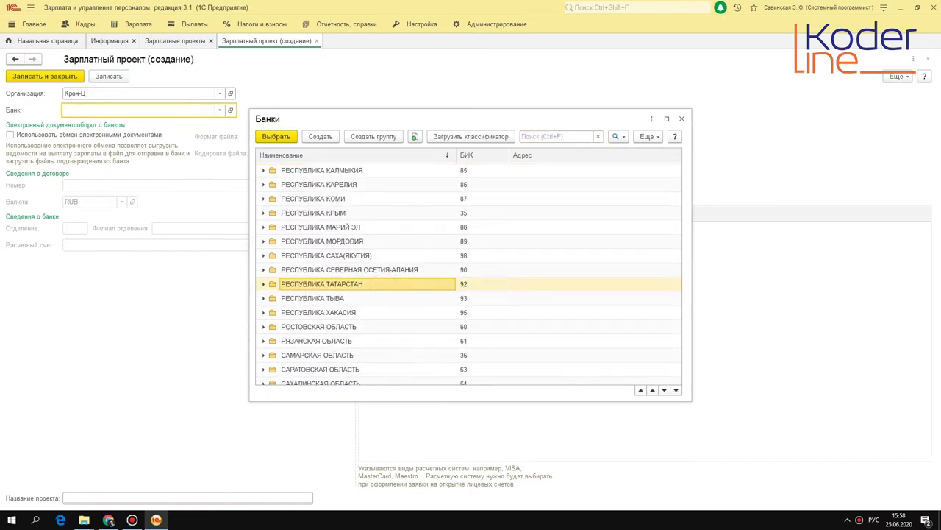
pyautogui.press('Home')
pyautogui.click(566, 137)
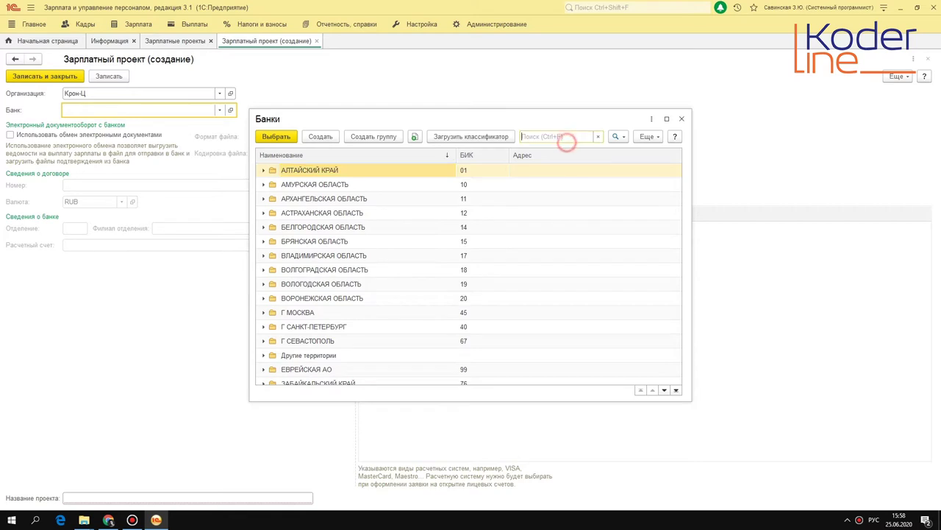
pyautogui.write('тинь')
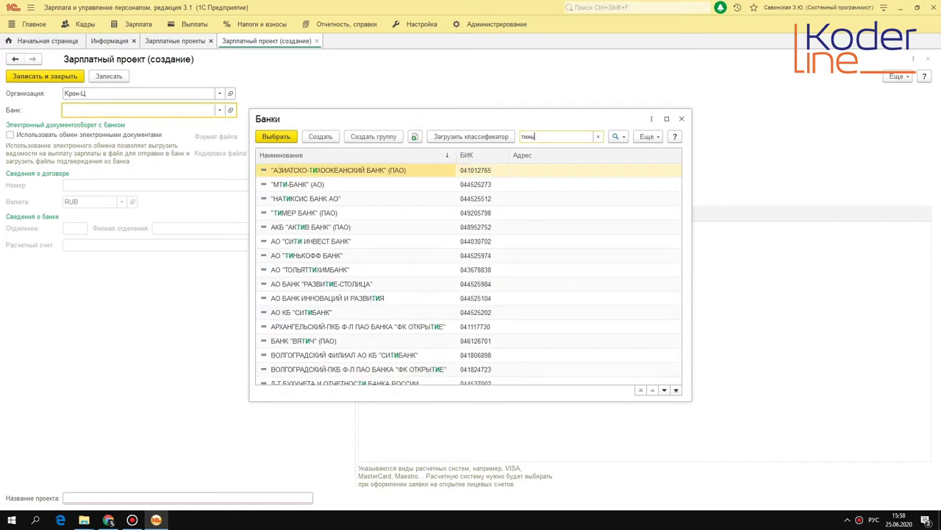
pyautogui.doubleClick(330, 171)
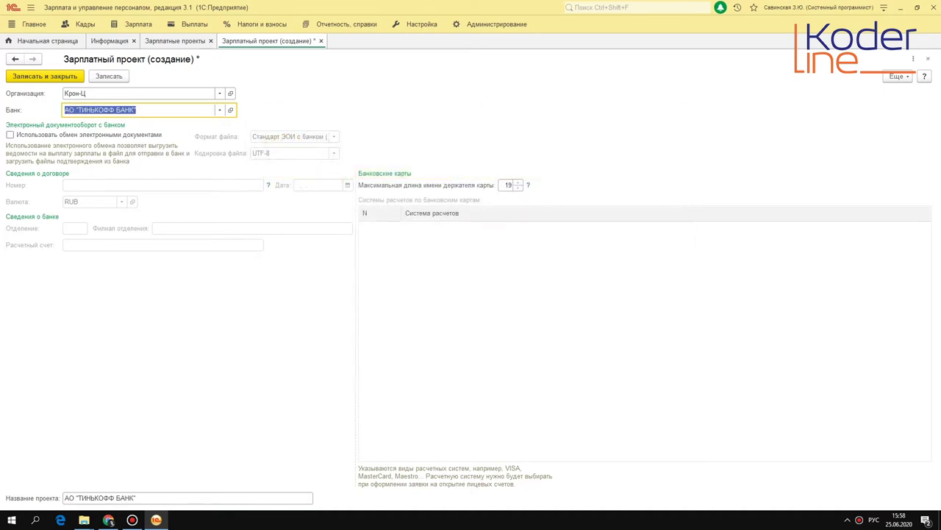
# Enable electronic document exchange and enter contract 55323 dated 30.04.2020.
pyautogui.click(11, 135)
pyautogui.click(122, 184)
pyautogui.write('5')
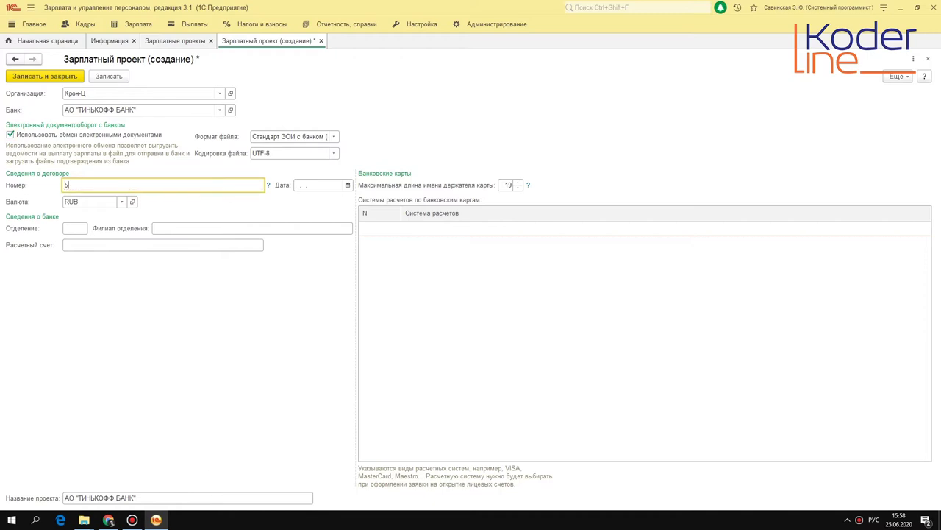
pyautogui.write('5323')
pyautogui.press('Tab')
pyautogui.click(347, 185)
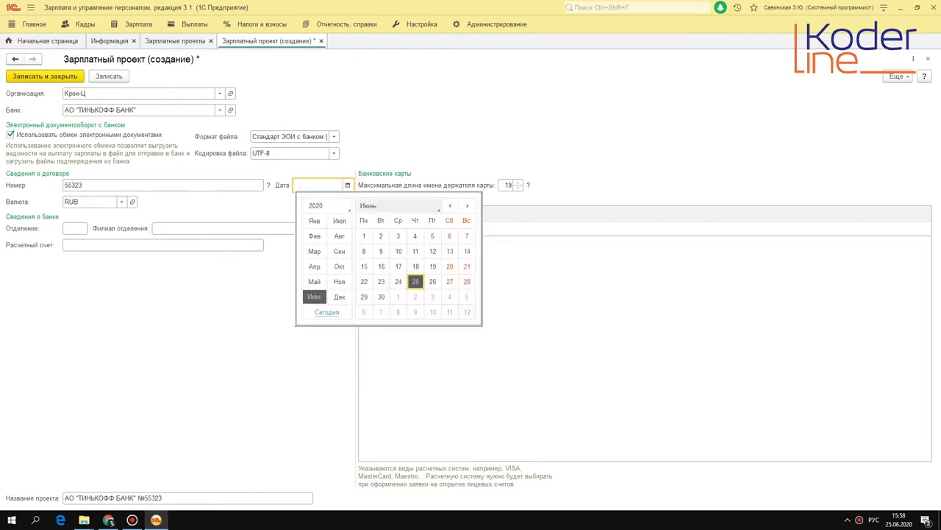
pyautogui.click(449, 205)
pyautogui.click(432, 236)
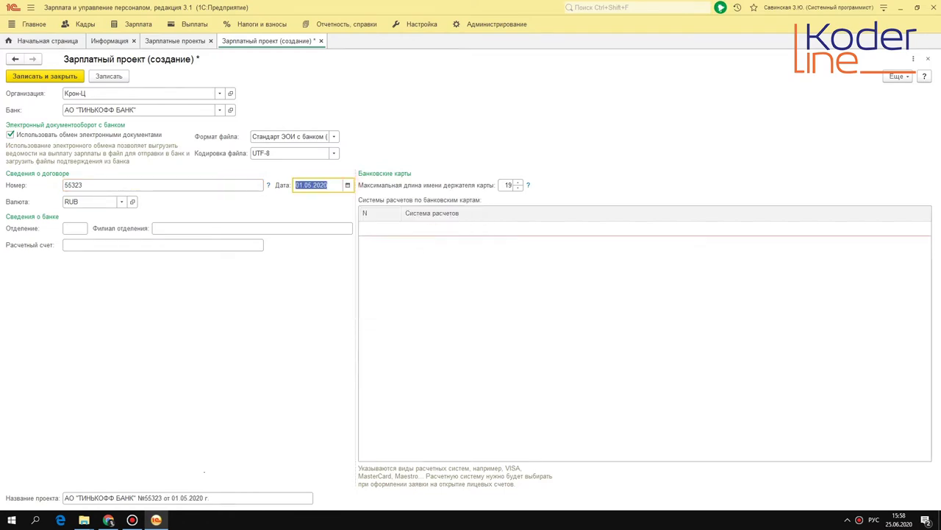
pyautogui.click(348, 184)
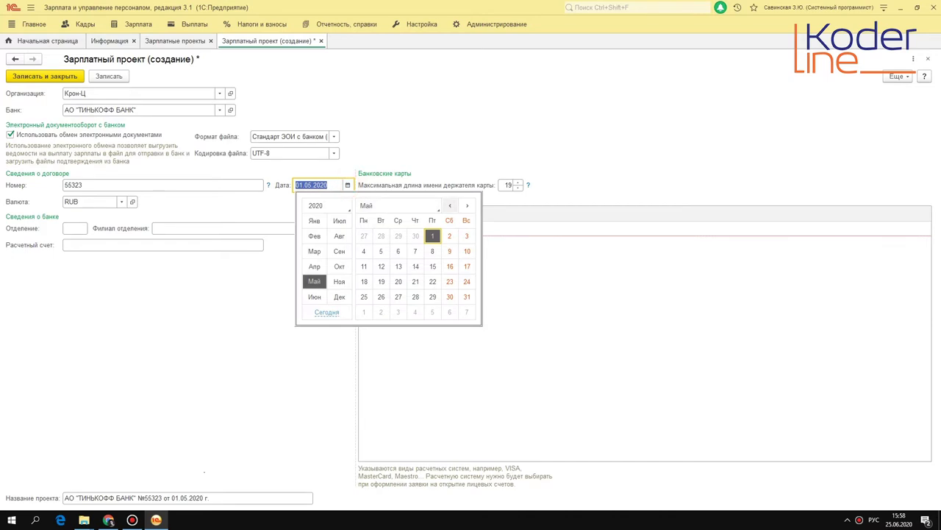
pyautogui.click(416, 235)
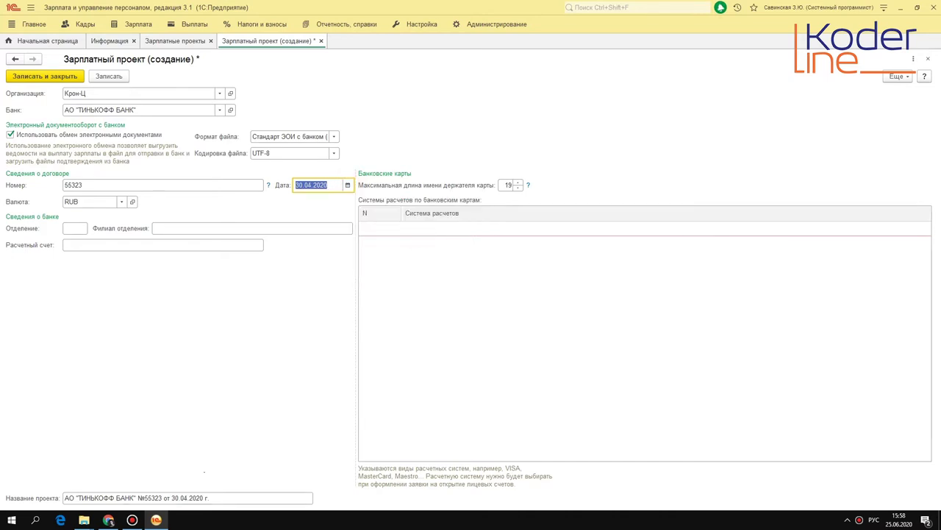
# Enter department 01 and the settlement account, and add a payment-system row.
pyautogui.click(77, 228)
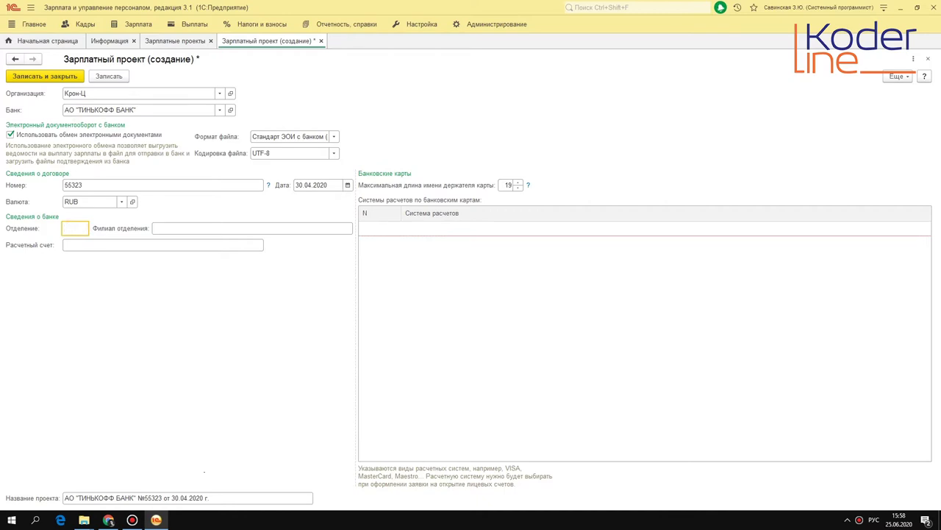
pyautogui.write('01')
pyautogui.click(176, 228)
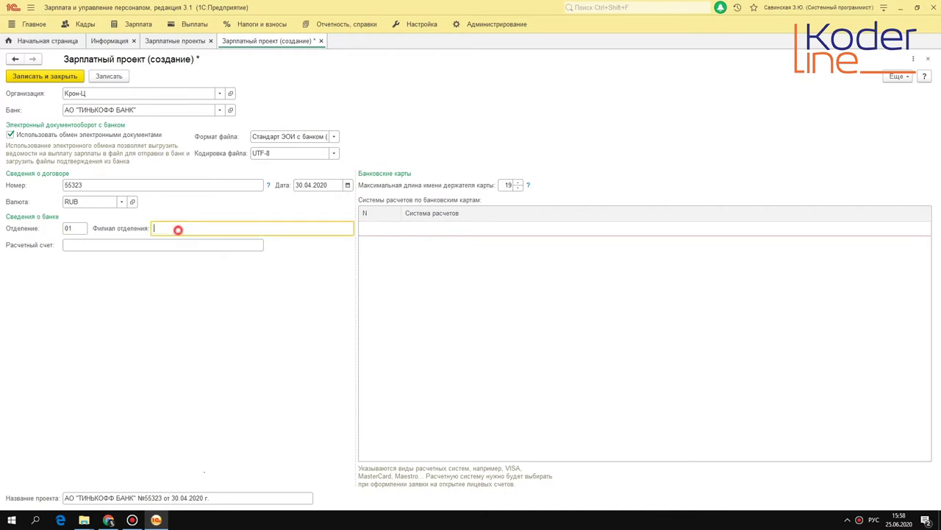
pyautogui.click(120, 244)
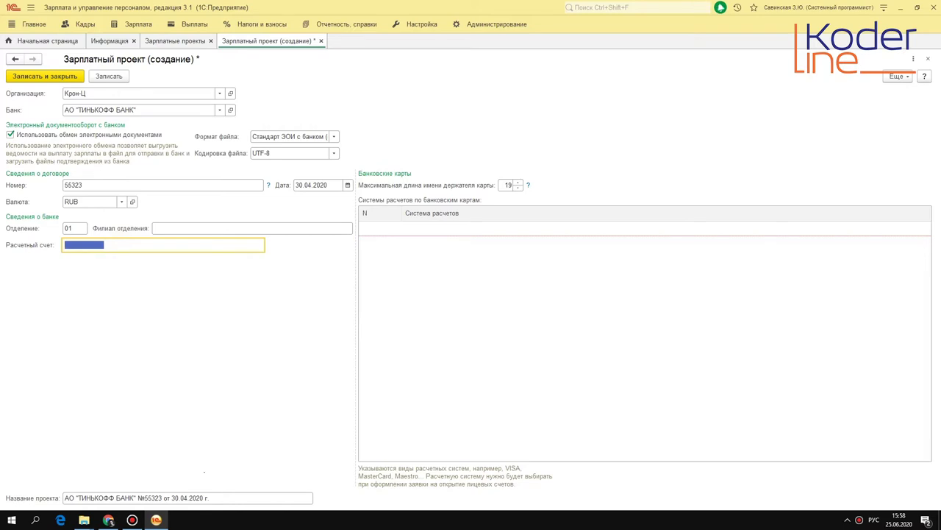
pyautogui.write('55555555555555555555')
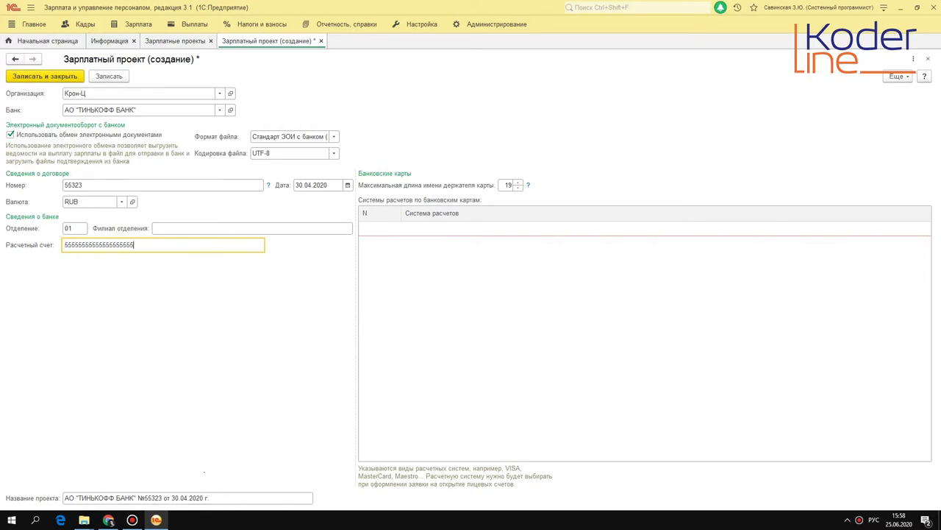
pyautogui.doubleClick(485, 270)
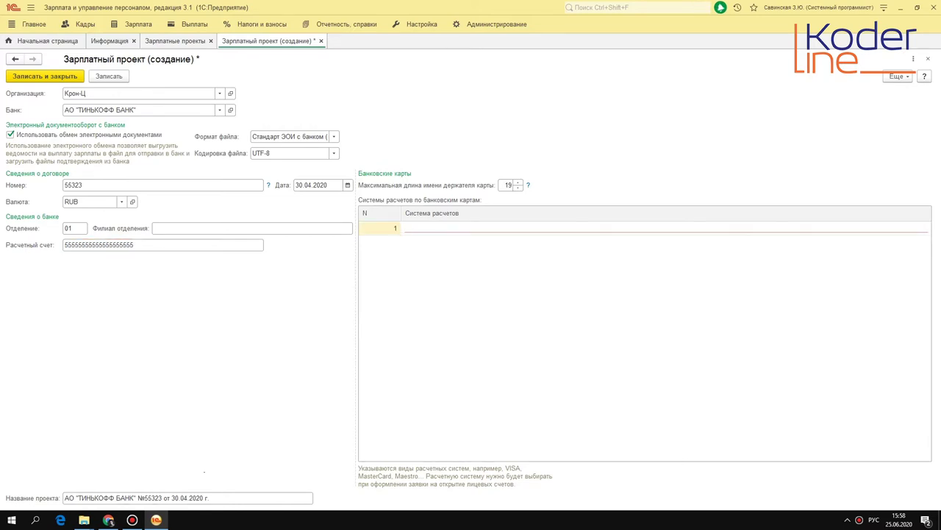
# List VISA and MasterCard as the project's payment systems.
pyautogui.write('Ь')
pyautogui.press('BackSpace')
pyautogui.hotkey('alt', 'shift')
pyautogui.write('VISA')
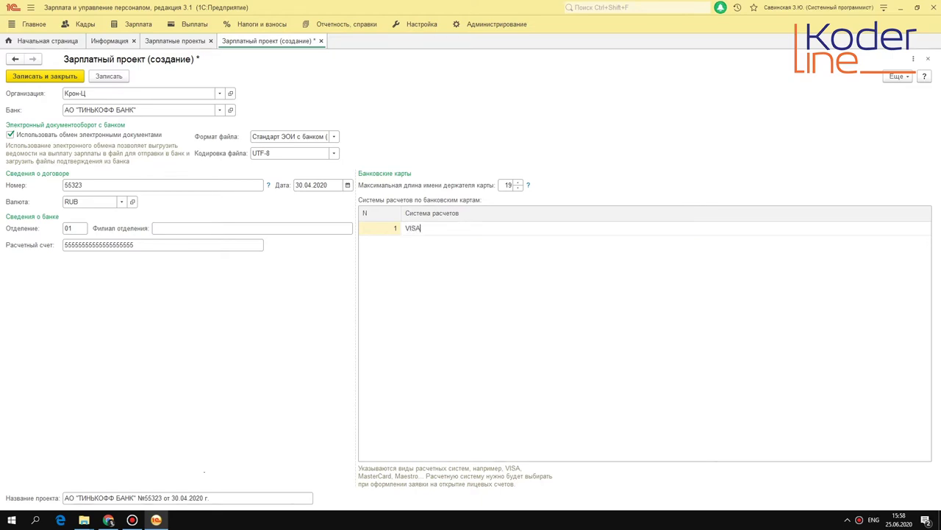
pyautogui.press('Return')
pyautogui.press('Insert')
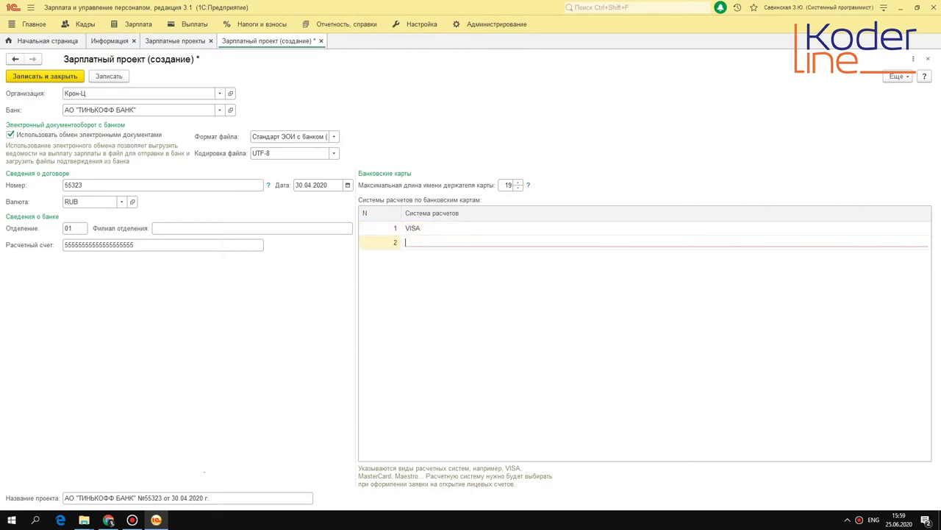
pyautogui.write('M')
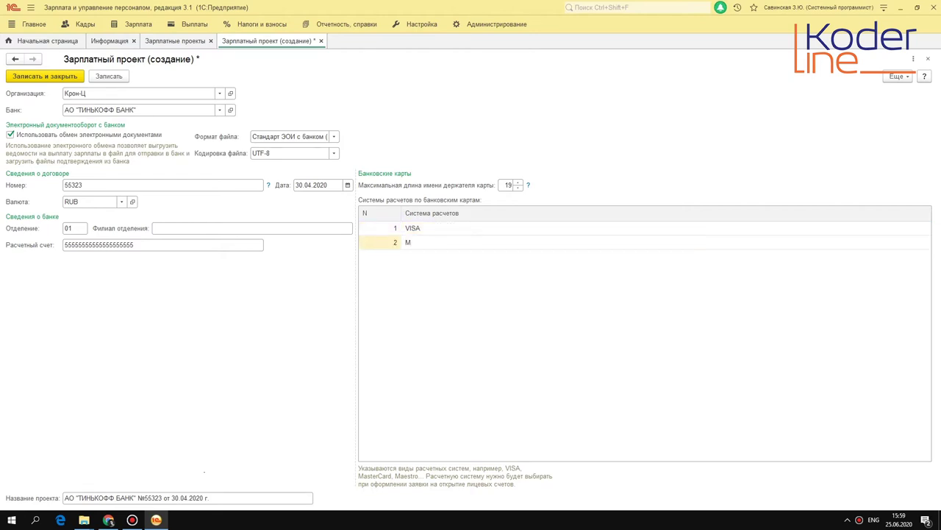
pyautogui.write('asterCard')
pyautogui.press('Return')
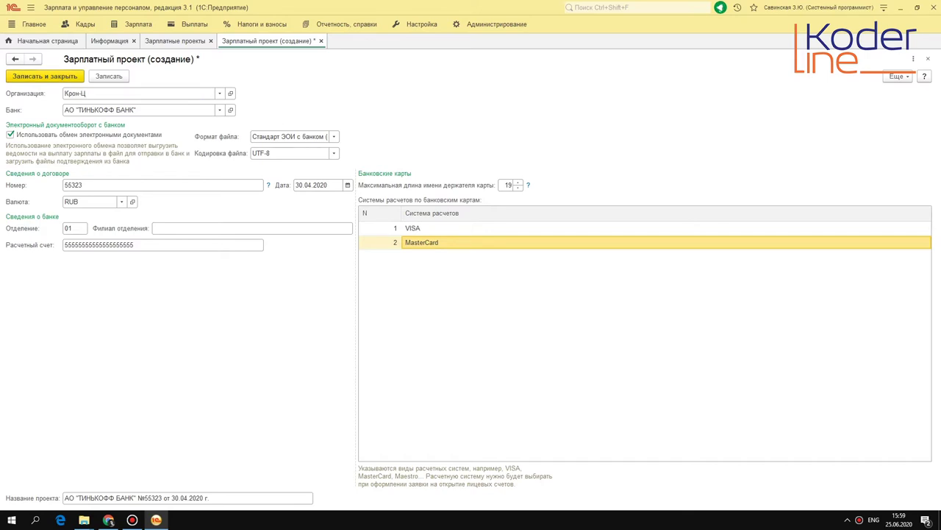
# Review the generated project name and save the Tinkoff salary project.
pyautogui.click(187, 497)
pyautogui.click(155, 498)
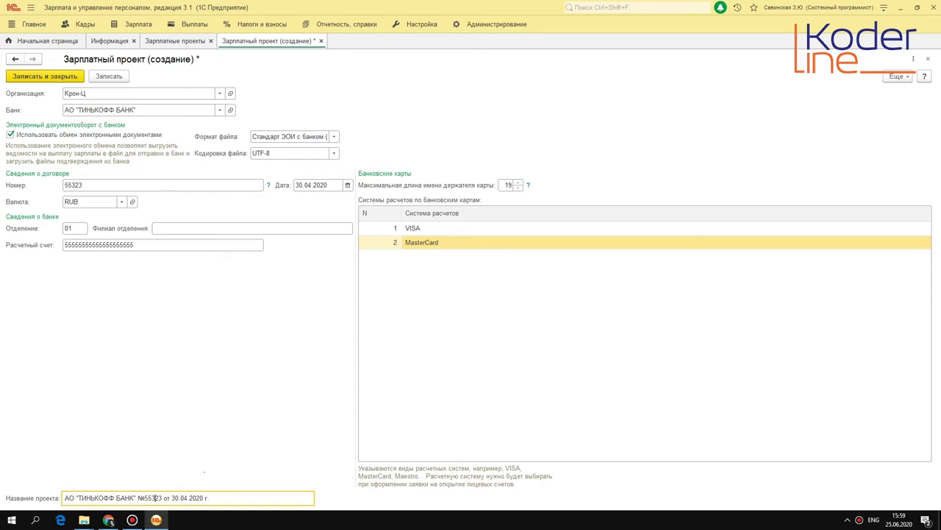
pyautogui.hotkey('ctrl', 'Return')
# Point out the new Tinkoff project in the list, then switch to the Кадры section.
pyautogui.click(147, 125)
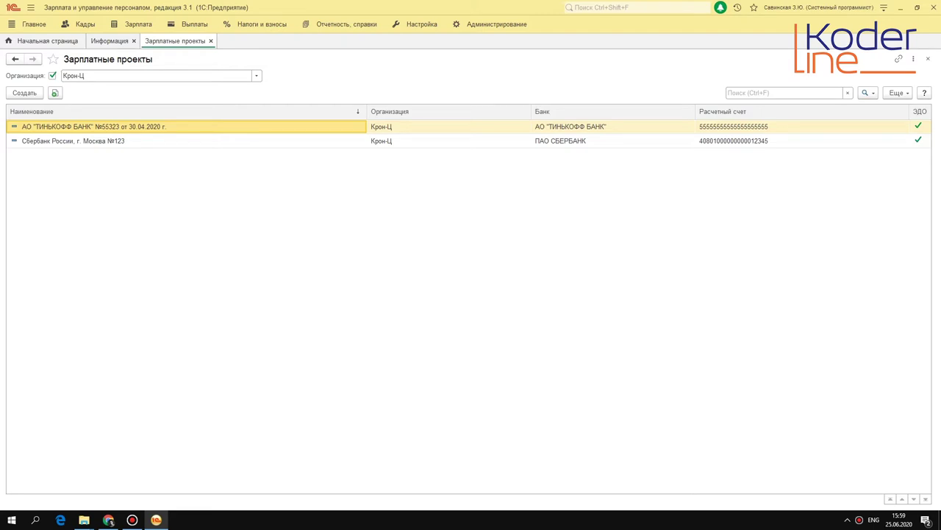
pyautogui.click(85, 24)
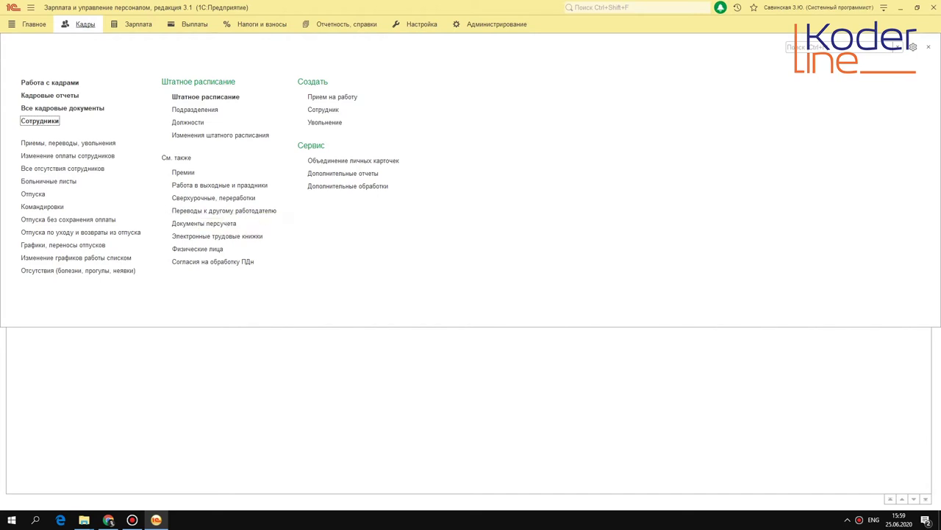
# Open the Сотрудники list and the card of the Сектор дежурной службы head.
pyautogui.click(39, 121)
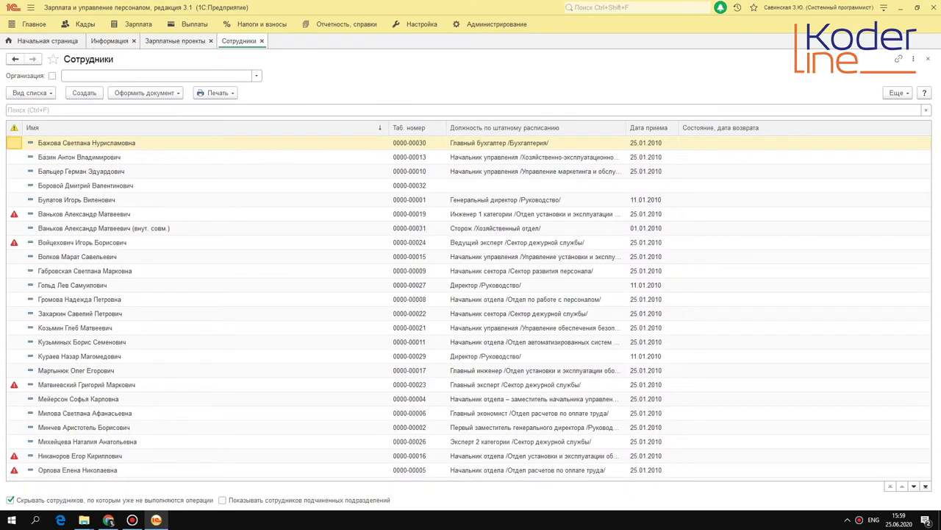
pyautogui.click(103, 313)
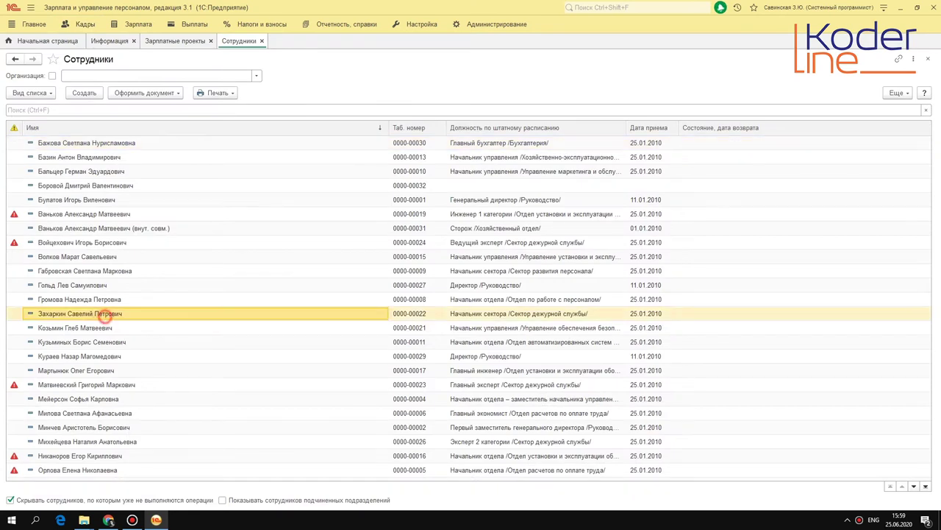
pyautogui.doubleClick(125, 314)
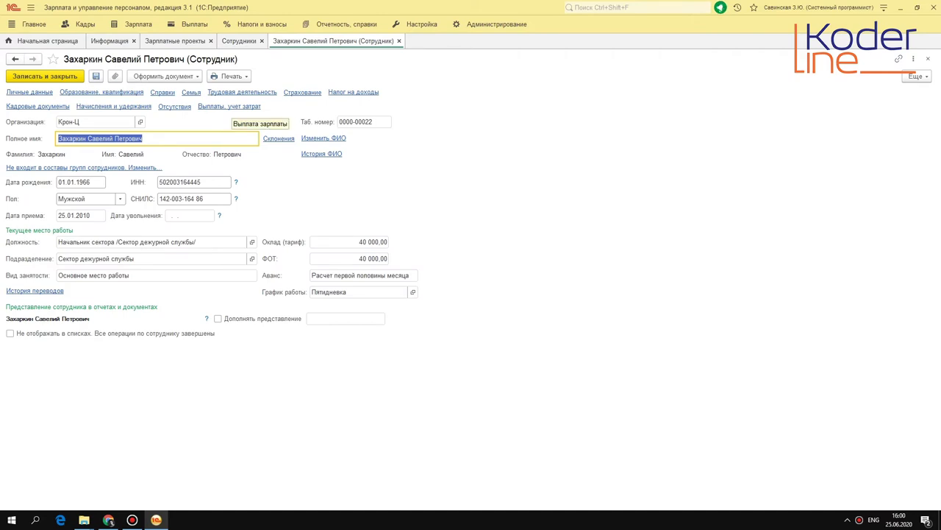
# Set the employee's salary to be paid to a card under the Tinkoff salary project.
pyautogui.click(231, 106)
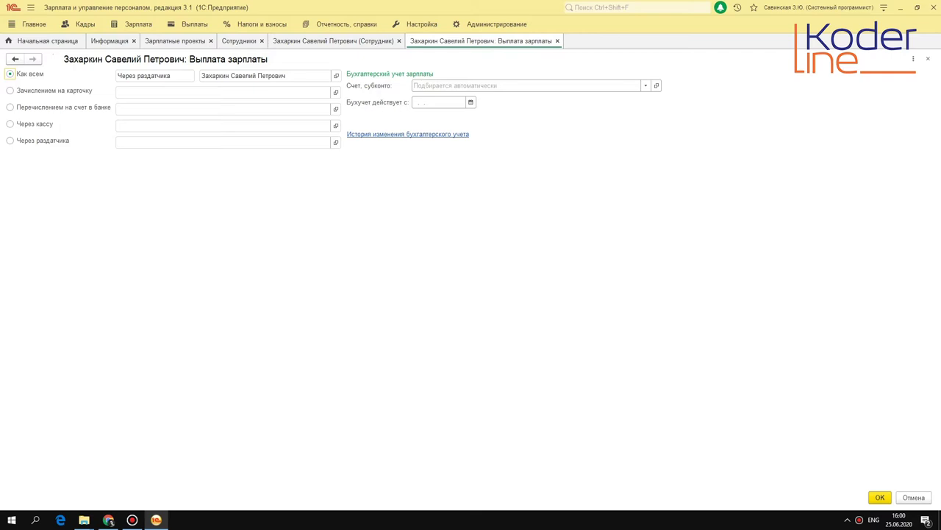
pyautogui.click(9, 89)
pyautogui.click(158, 92)
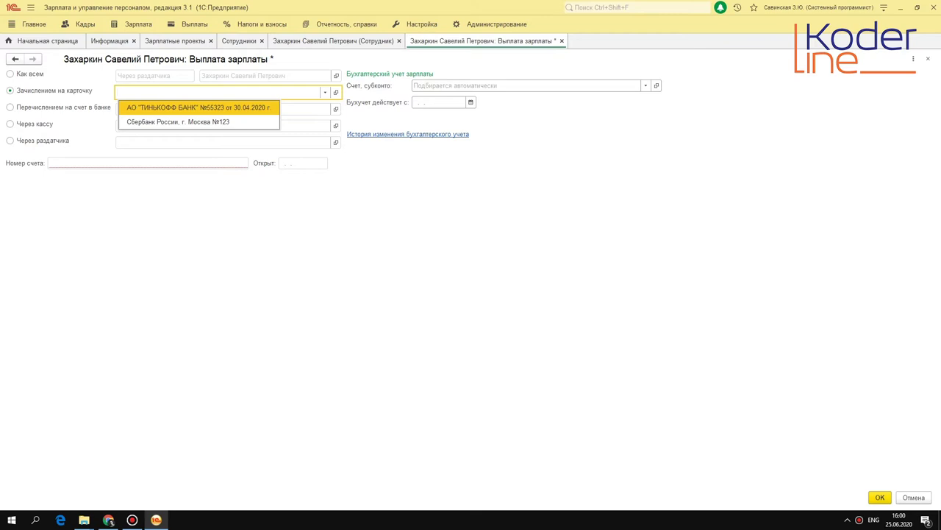
pyautogui.click(187, 107)
# Enter the card account number, confirm the payment settings and save the employee card.
pyautogui.click(99, 162)
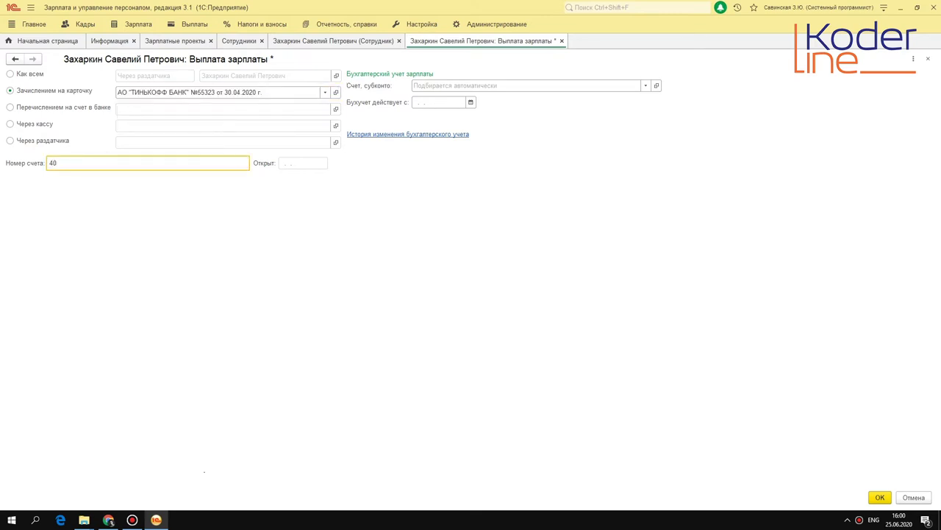
pyautogui.press('Tab')
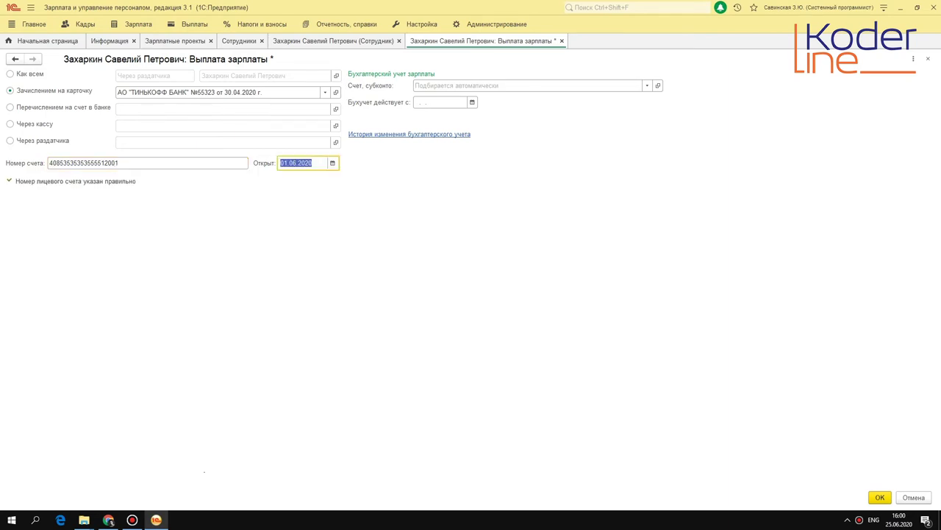
pyautogui.doubleClick(144, 163)
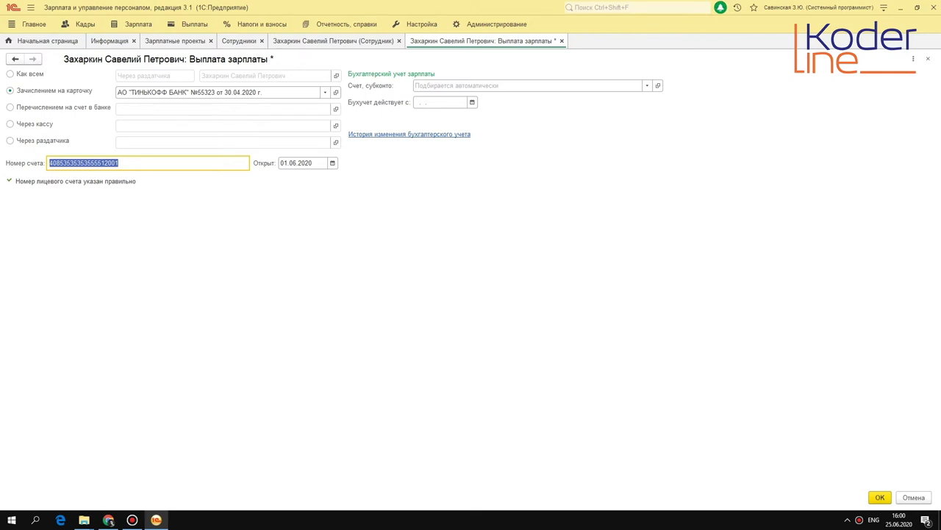
pyautogui.click(880, 497)
pyautogui.hotkey('ctrl', 'Return')
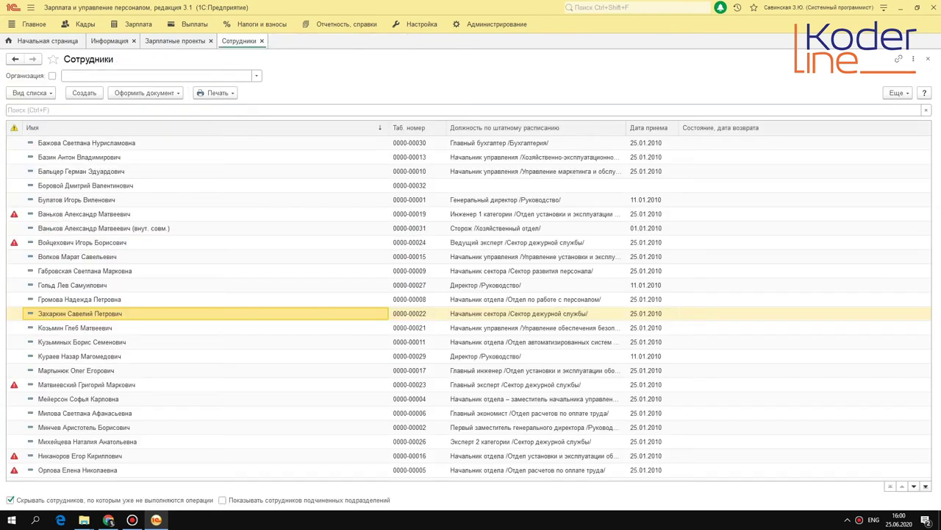
# Start a personal-accounts entry for Крон-Ц, Tinkoff project, May 2020, with the employee's row.
pyautogui.click(194, 23)
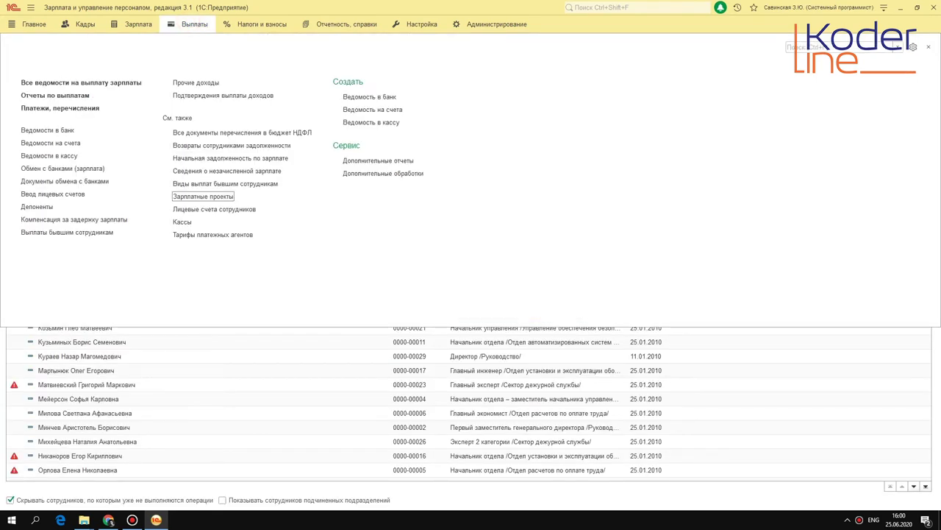
pyautogui.click(74, 194)
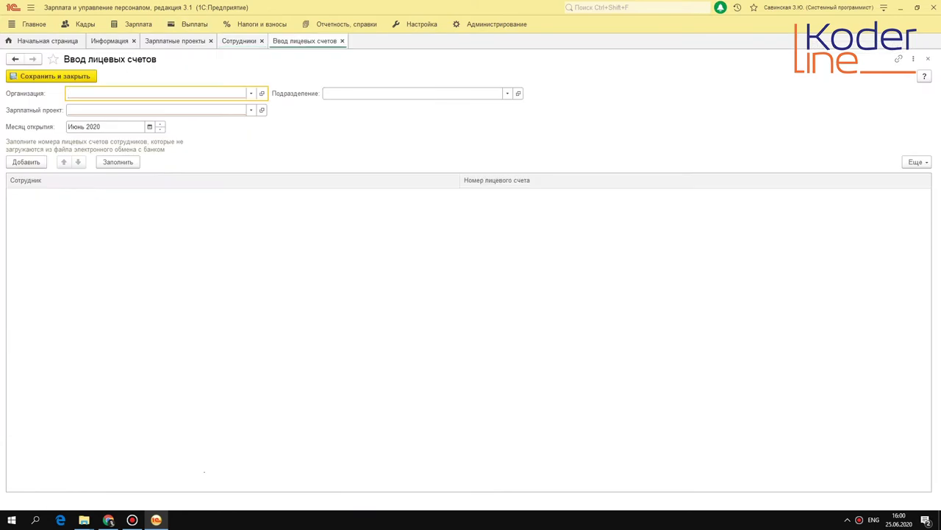
pyautogui.click(247, 95)
pyautogui.click(142, 109)
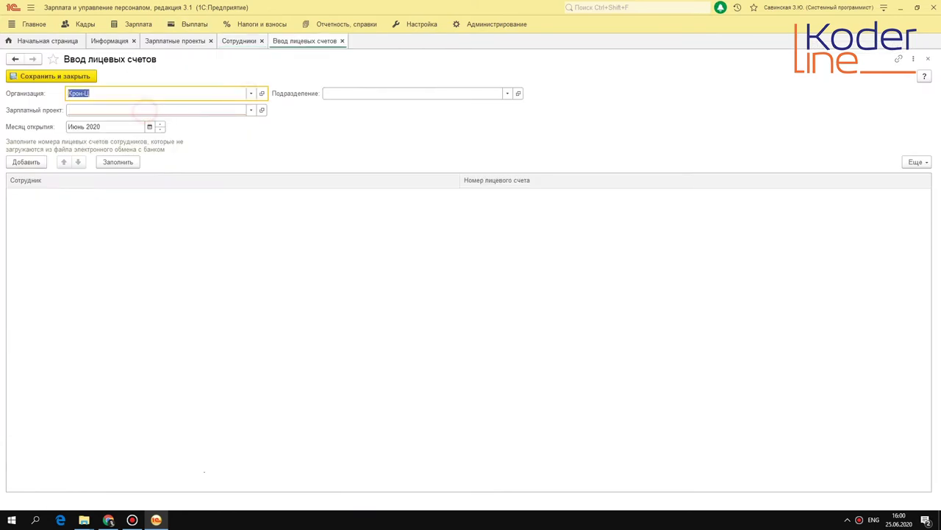
pyautogui.click(251, 109)
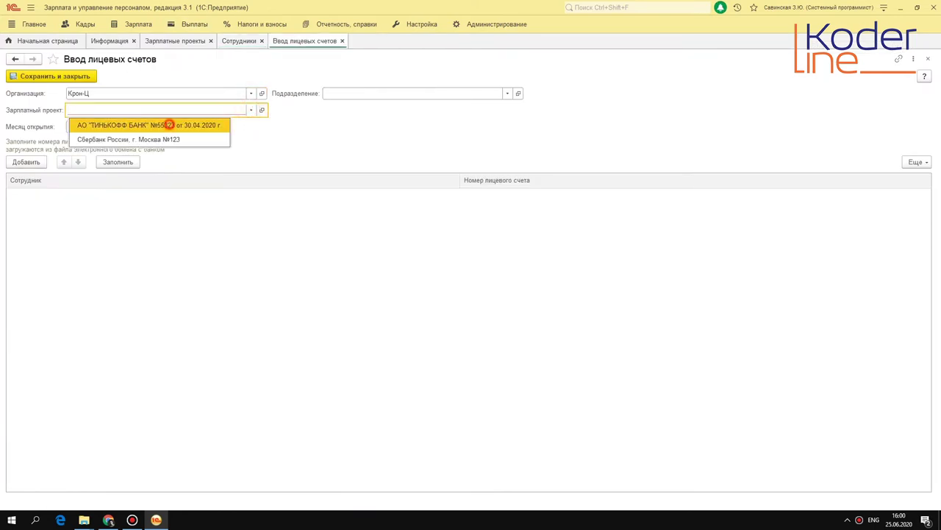
pyautogui.click(168, 123)
pyautogui.press('Tab')
pyautogui.click(160, 130)
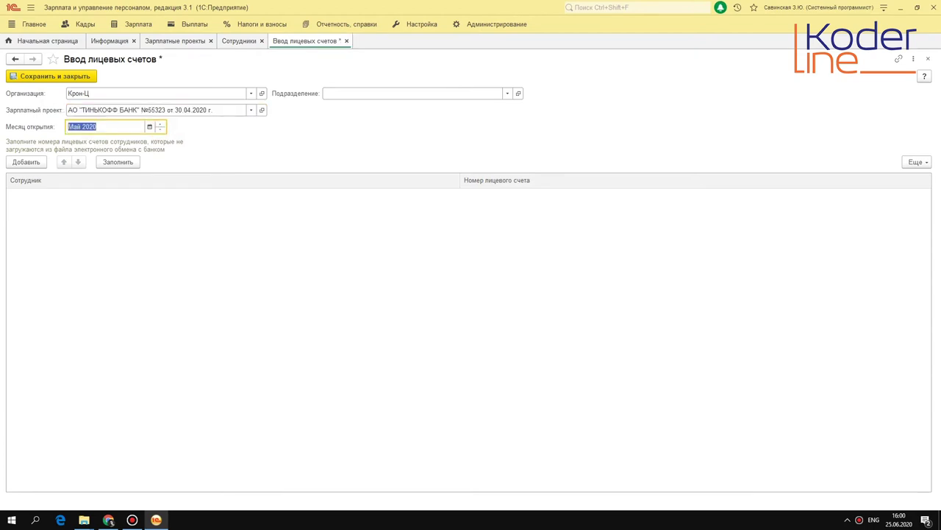
pyautogui.click(26, 162)
pyautogui.click(62, 194)
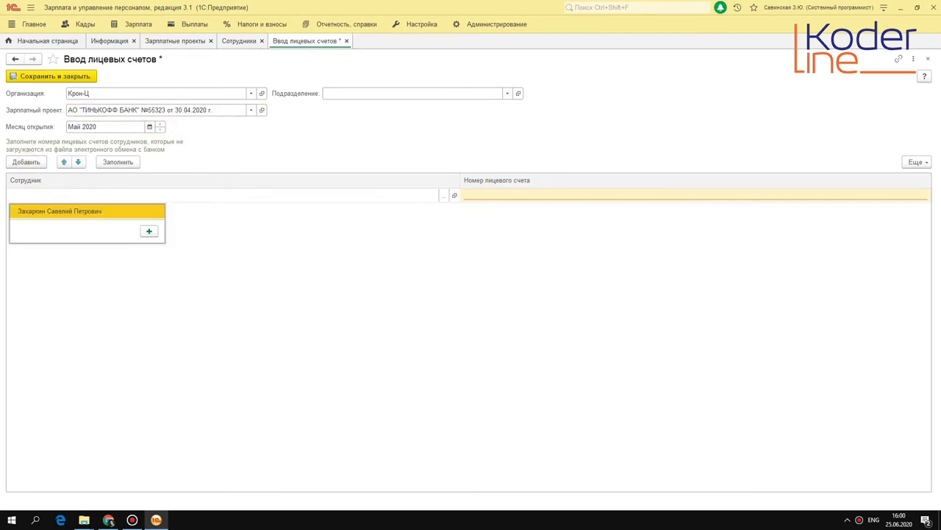
pyautogui.click(61, 211)
pyautogui.click(515, 196)
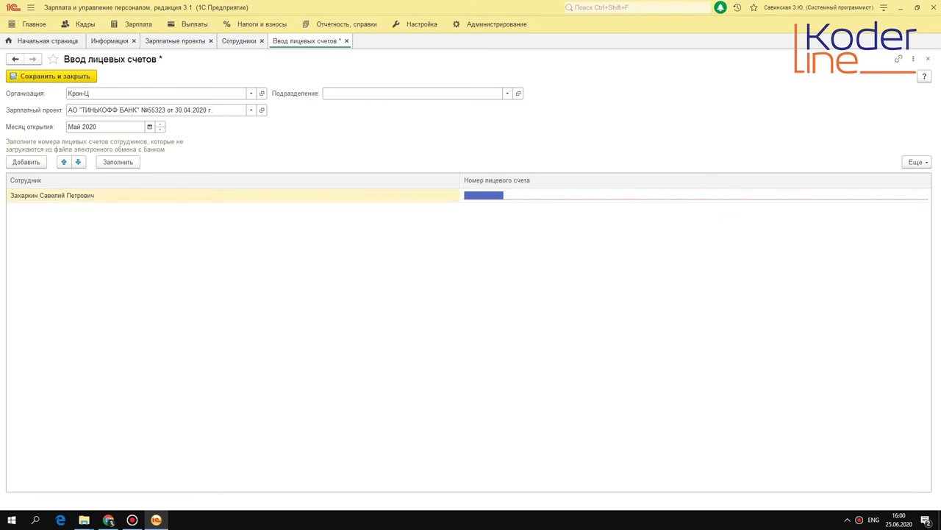
# Copy the stored card account number from the employee's salary payment settings.
pyautogui.click(239, 40)
pyautogui.click(125, 312)
pyautogui.doubleClick(125, 312)
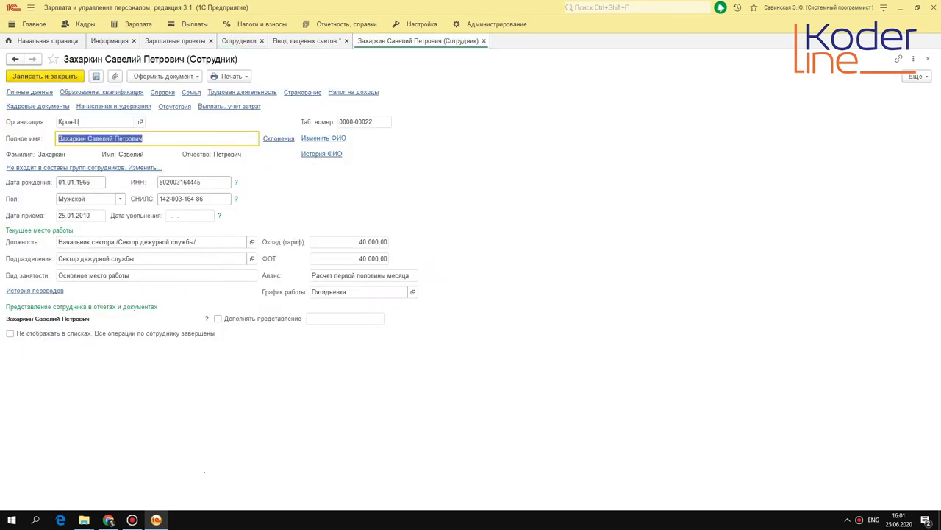
pyautogui.click(229, 106)
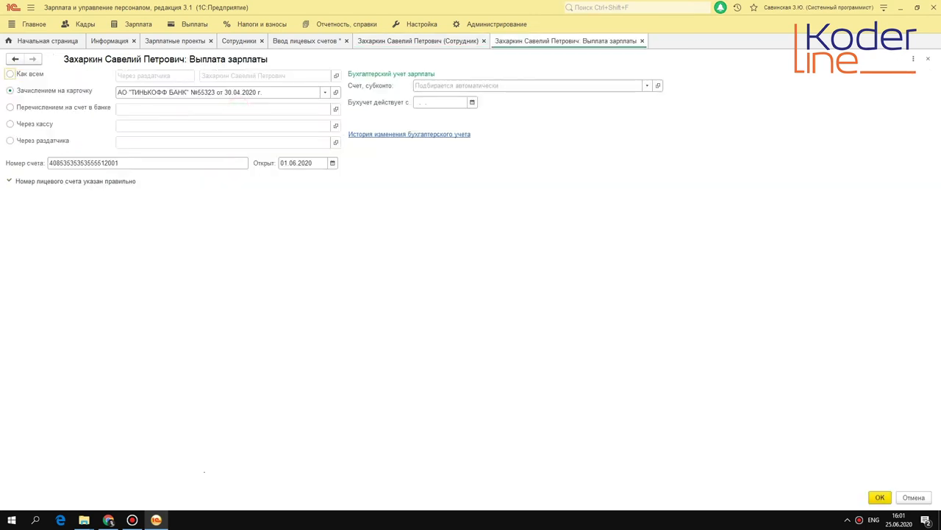
pyautogui.doubleClick(101, 160)
pyautogui.rightClick(103, 162)
pyautogui.click(140, 200)
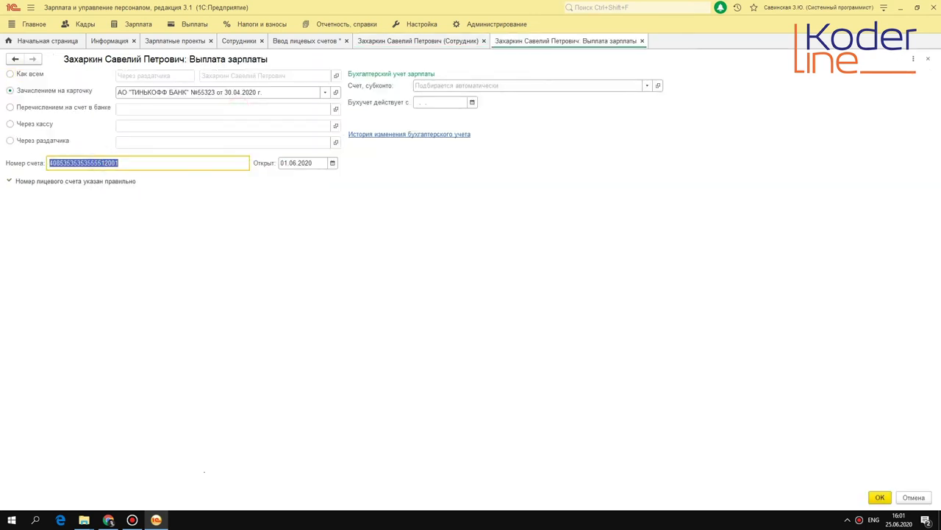
# Paste the account number into the entry, save it, and close the employee card.
pyautogui.click(416, 41)
pyautogui.click(300, 40)
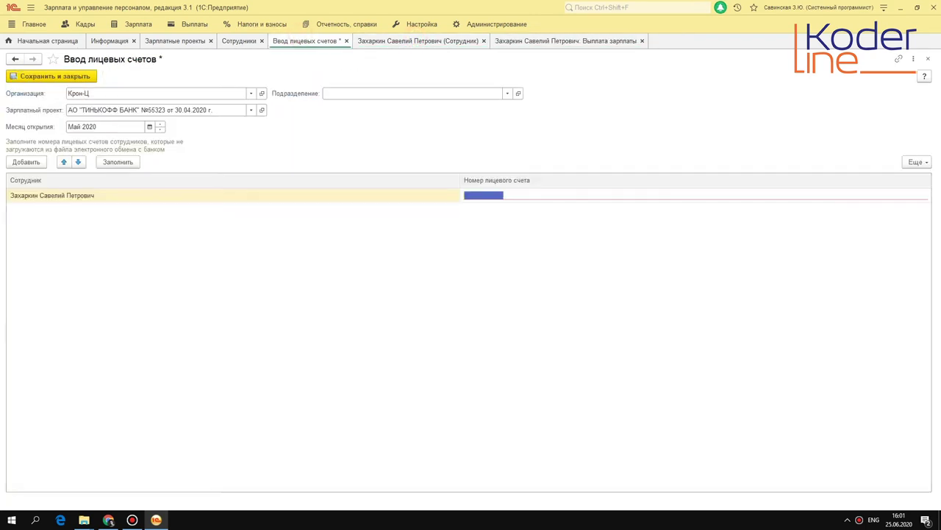
pyautogui.hotkey('ctrl', 'v')
pyautogui.press('Return')
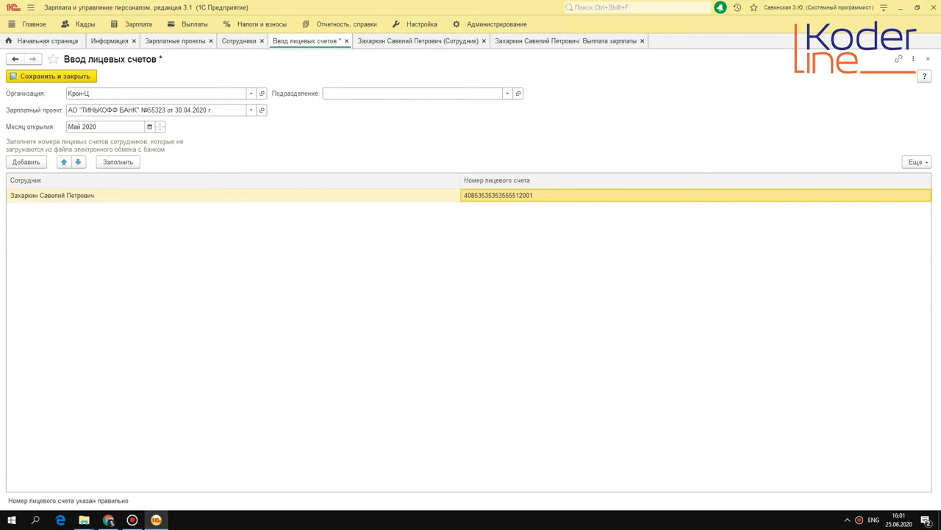
pyautogui.click(49, 76)
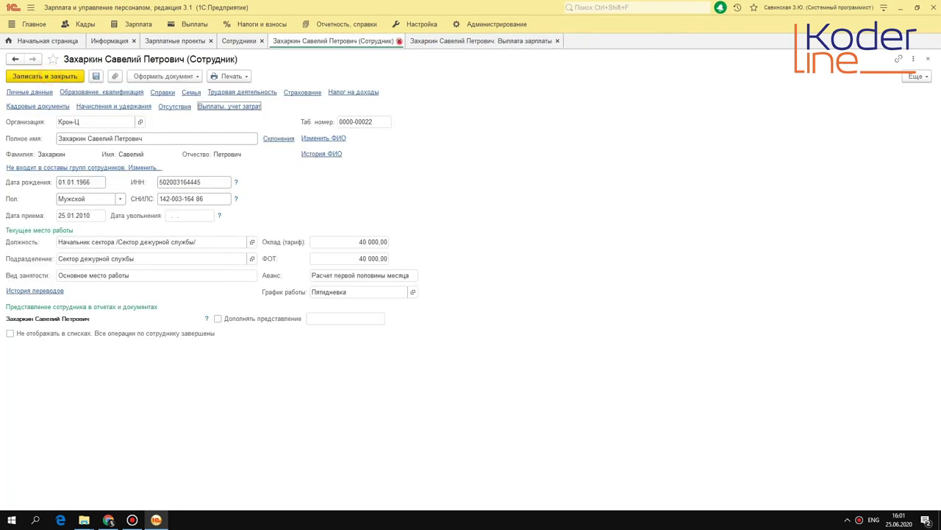
pyautogui.click(398, 40)
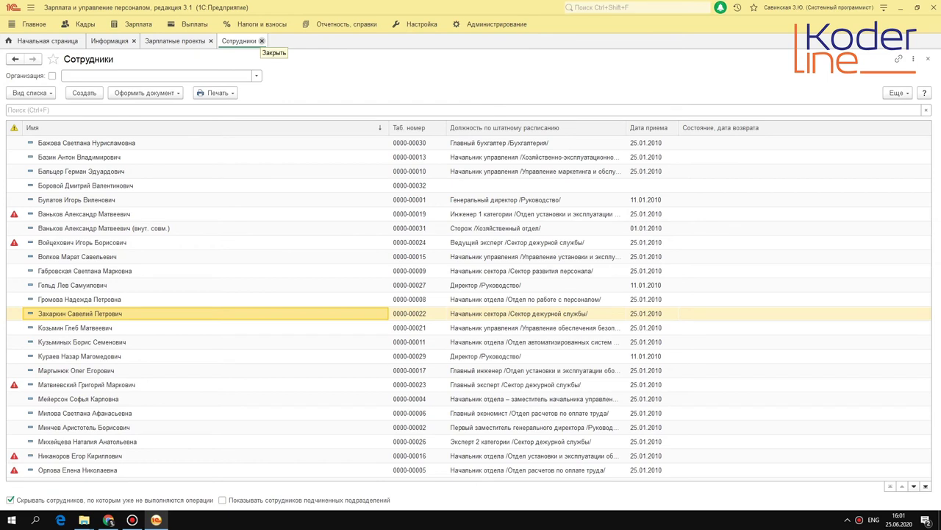
# Close the Сотрудники and Зарплатные проекты tabs and bring up the Зарплата section.
pyautogui.click(261, 41)
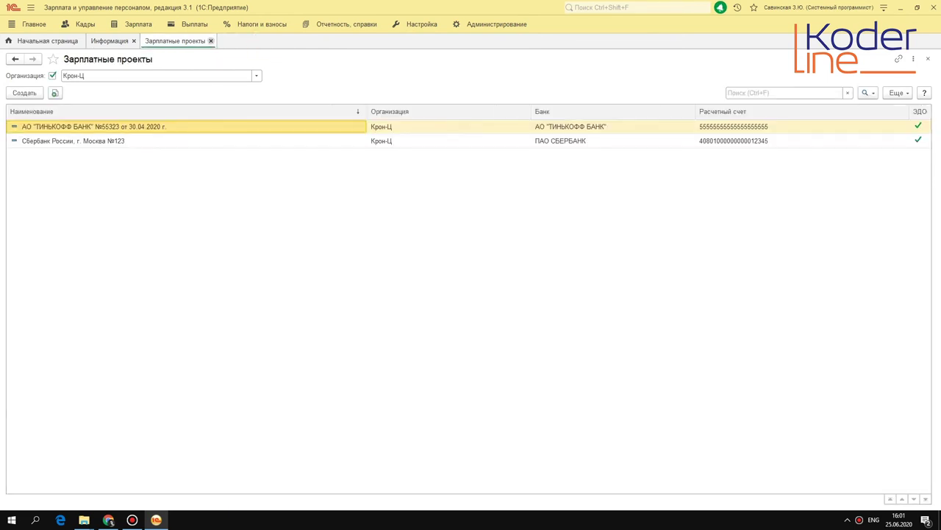
pyautogui.click(210, 41)
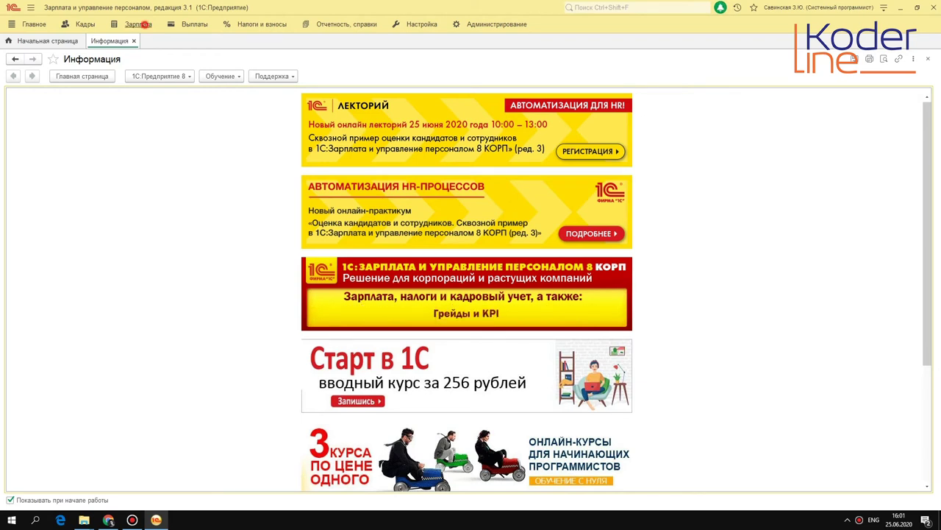
pyautogui.click(139, 24)
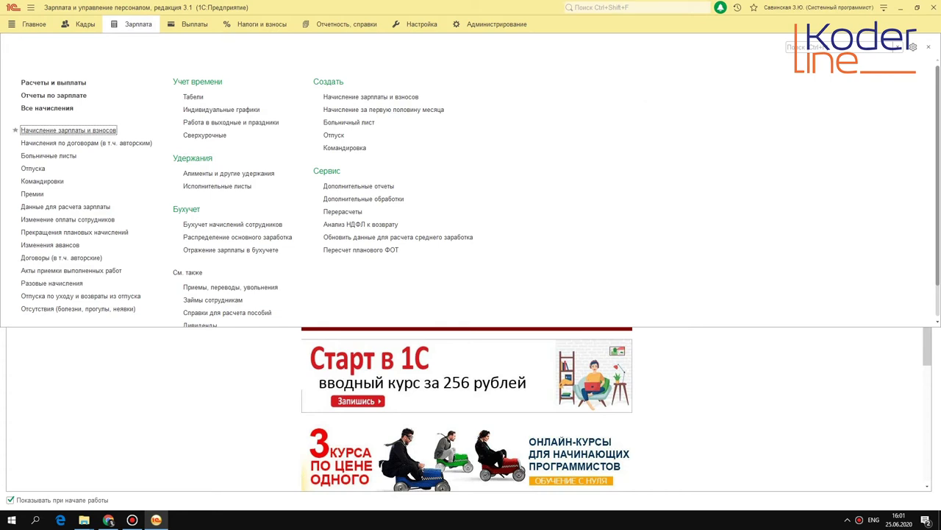
# Open the payroll accrual list, leaving the old June accrual's deletion mark unchanged.
pyautogui.click(66, 131)
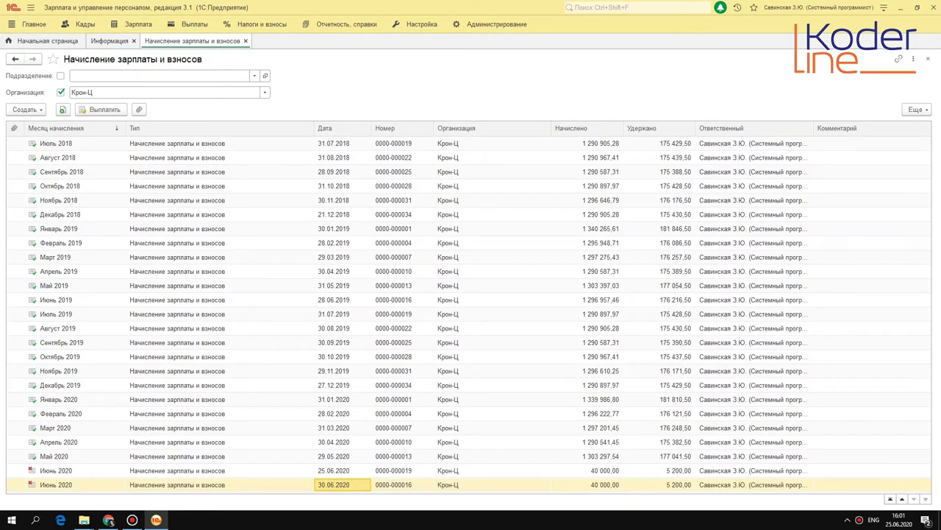
pyautogui.press('Delete')
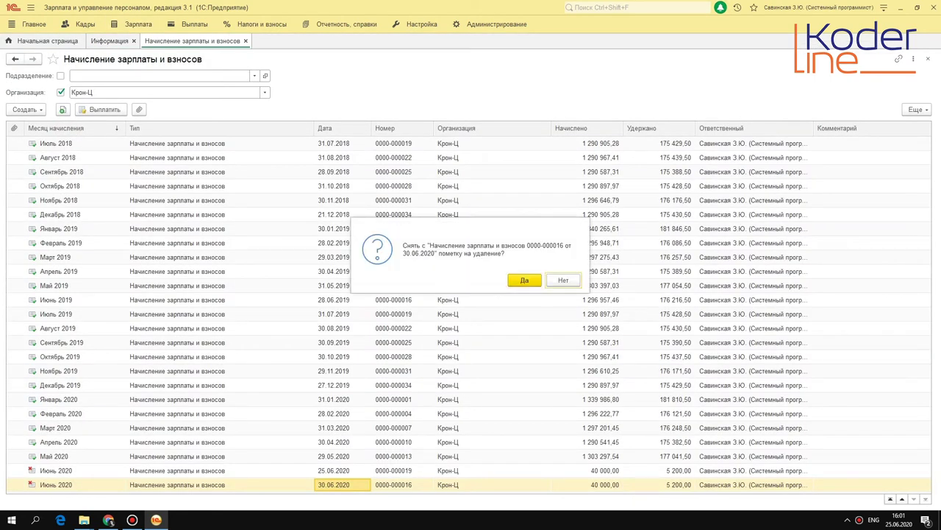
pyautogui.press('Escape')
# Create a new payroll and contributions accrual with the employee on Оплата по окладу.
pyautogui.click(24, 109)
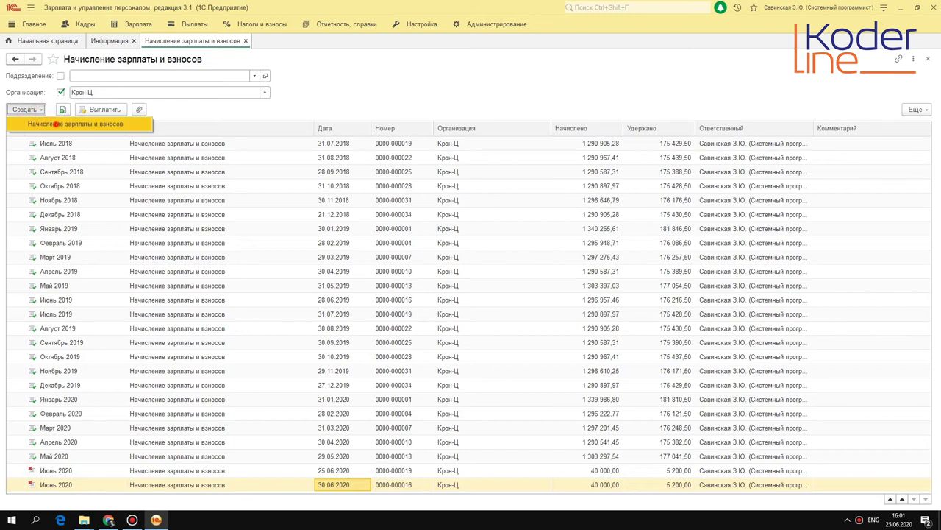
pyautogui.click(56, 123)
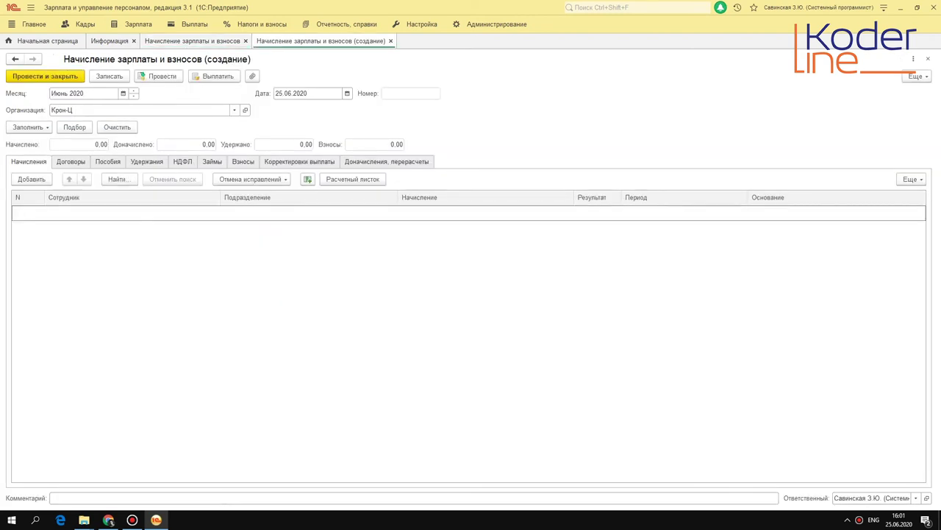
pyautogui.click(31, 179)
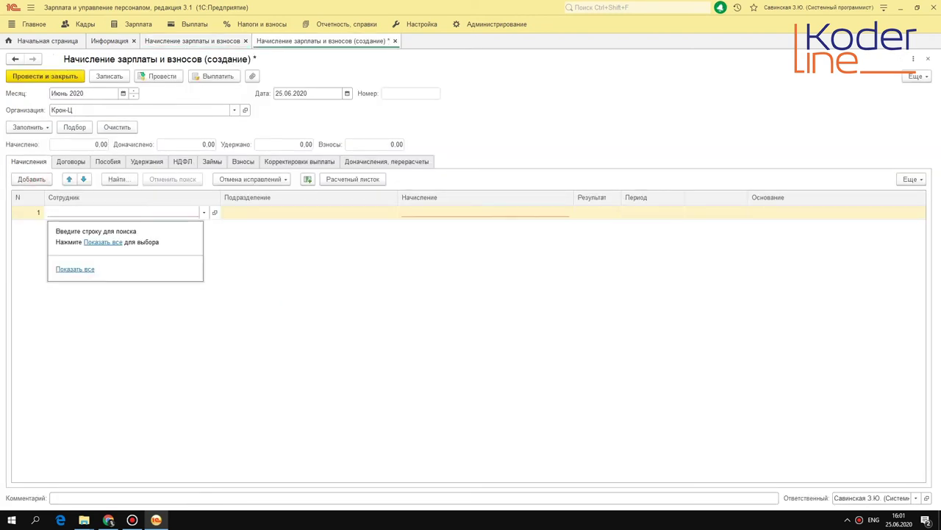
pyautogui.press('F4')
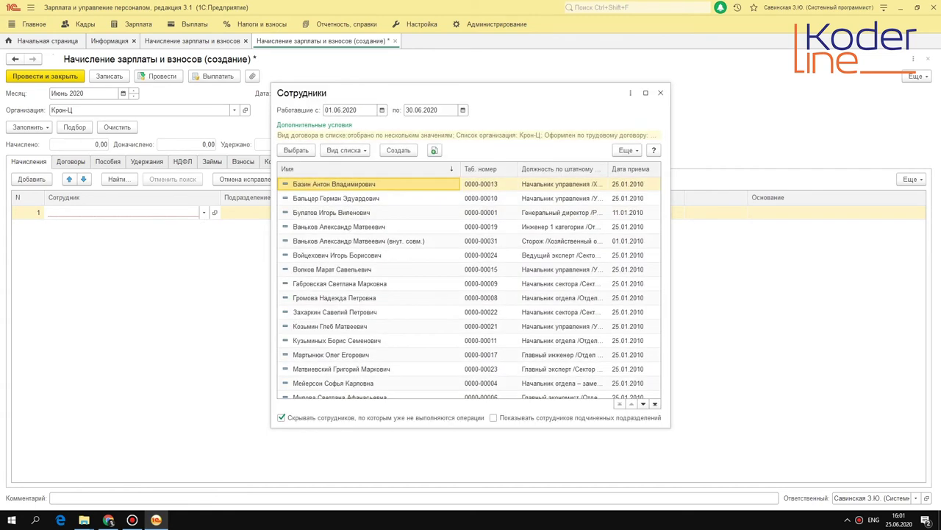
pyautogui.doubleClick(351, 311)
pyautogui.click(429, 211)
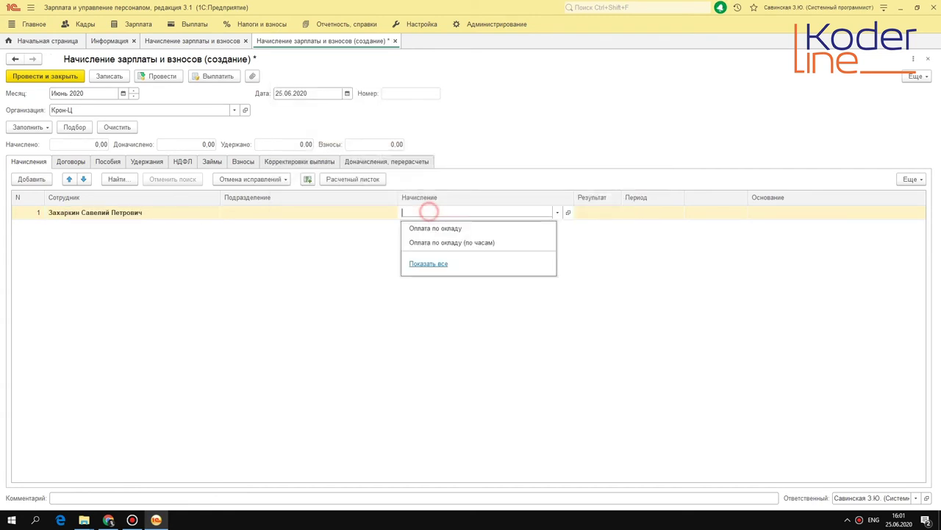
pyautogui.click(451, 225)
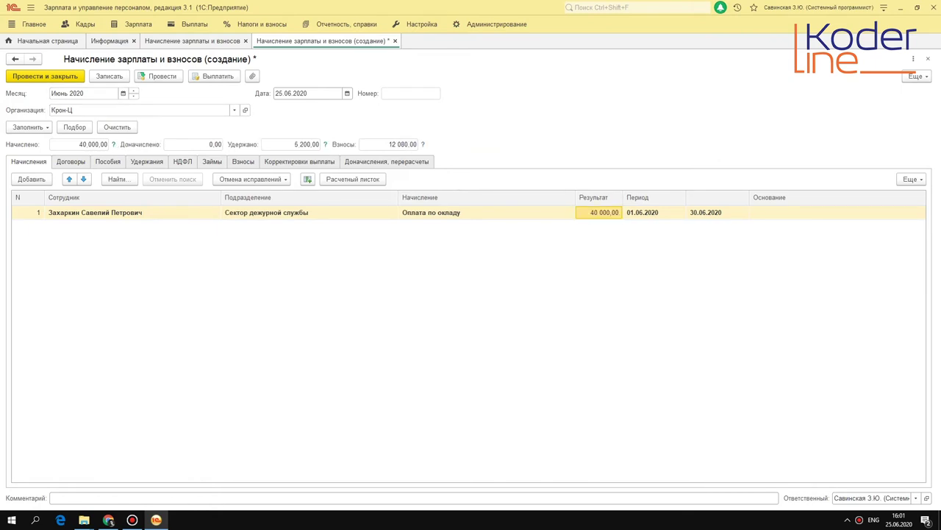
pyautogui.click(158, 76)
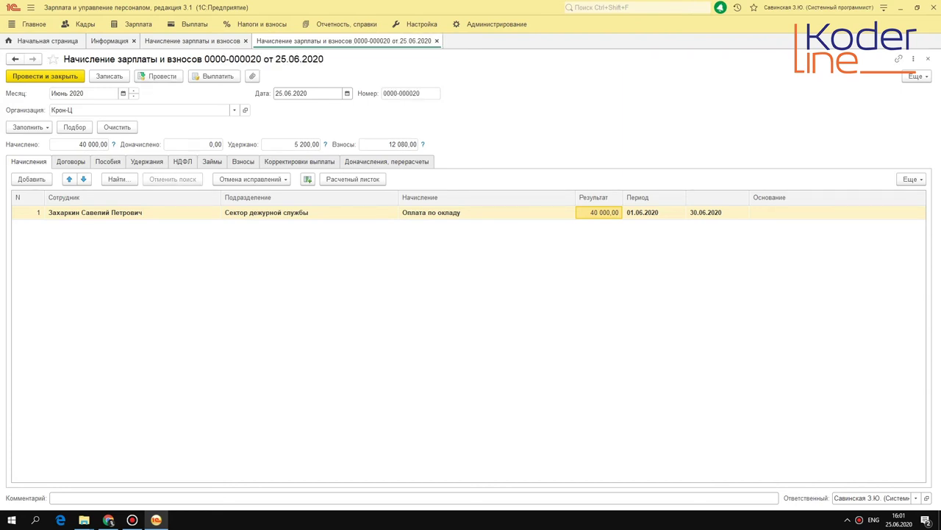
pyautogui.click(189, 25)
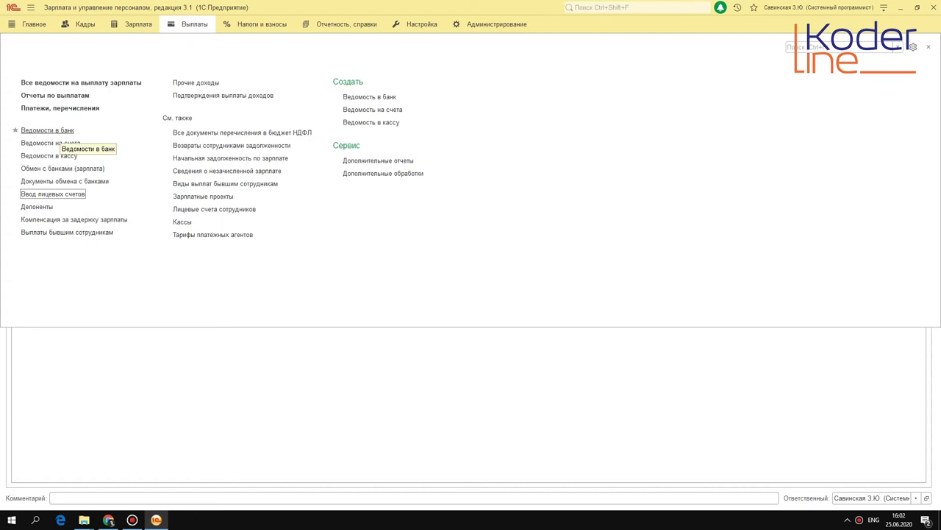
pyautogui.click(64, 129)
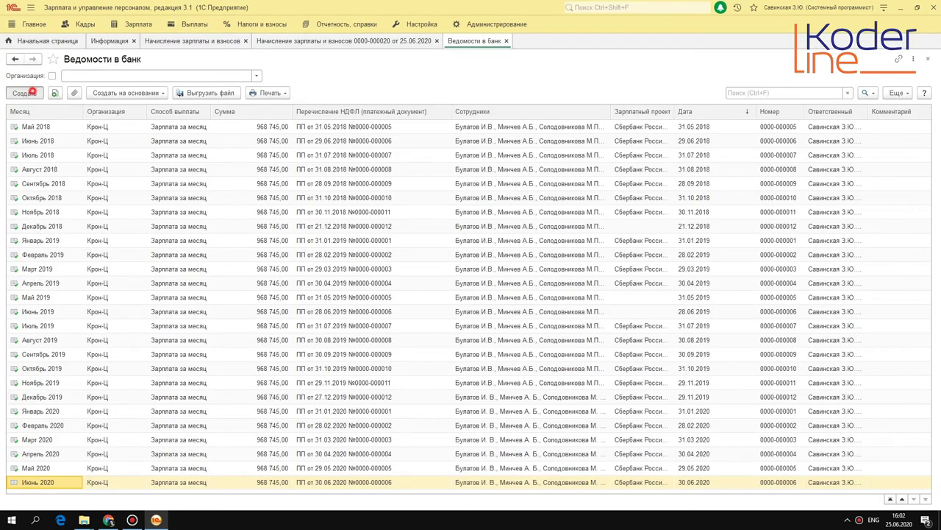
# Start a new bank statement for Крон-Ц using the АО "ТИНЬКОФФ БАНК" salary project.
pyautogui.click(24, 92)
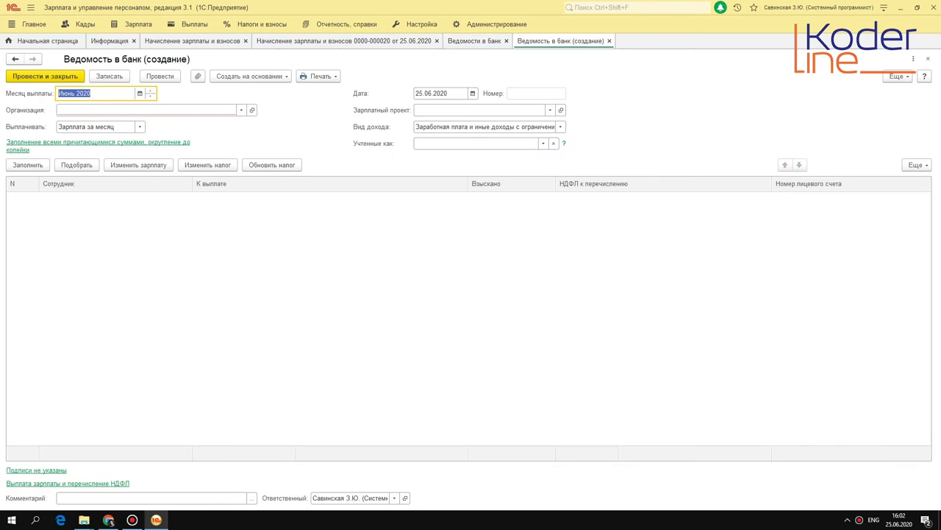
pyautogui.click(160, 110)
pyautogui.click(147, 125)
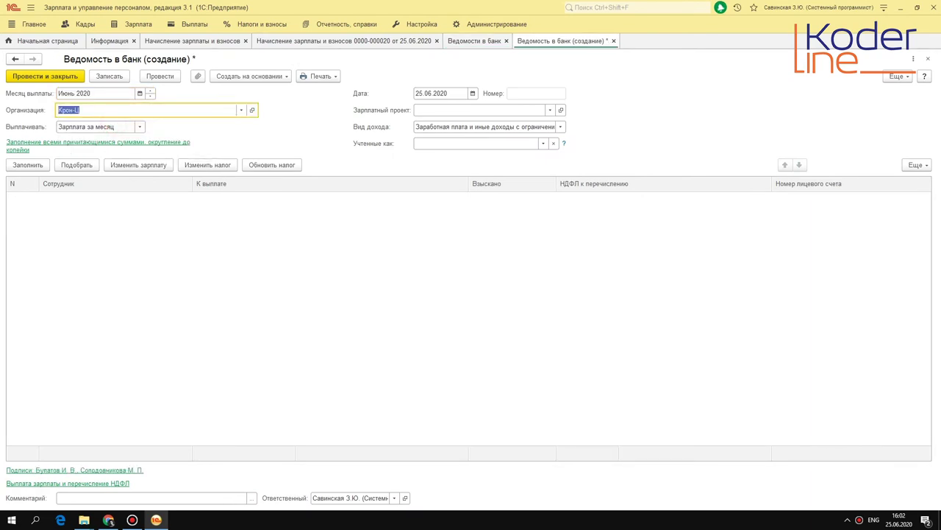
pyautogui.click(439, 110)
pyautogui.click(448, 124)
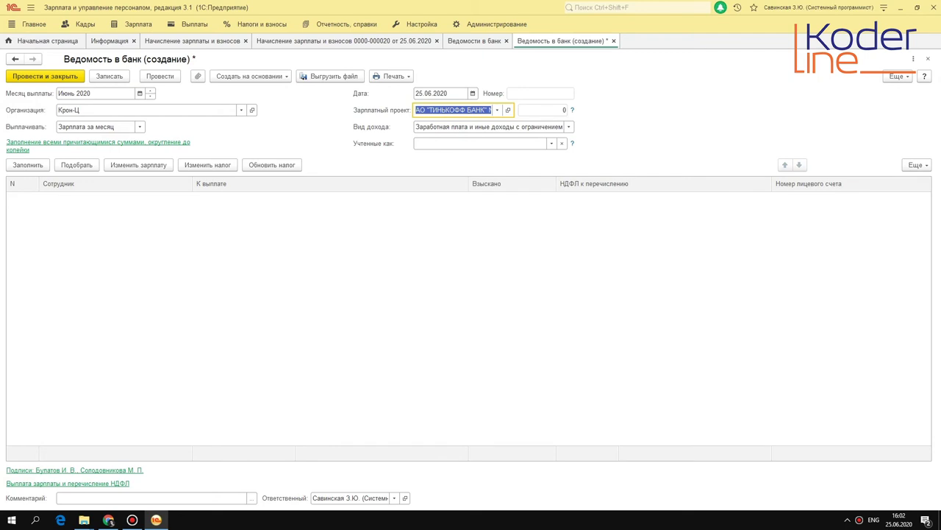
pyautogui.click(191, 41)
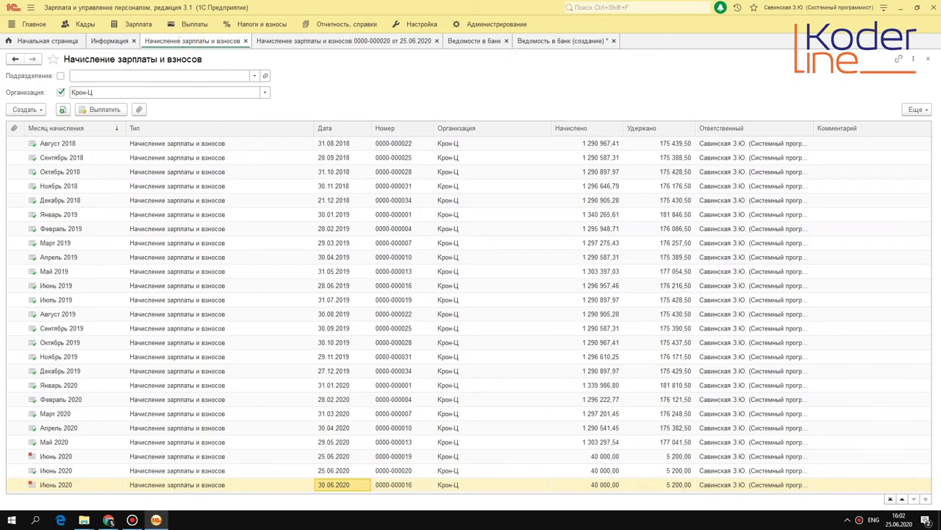
pyautogui.click(297, 40)
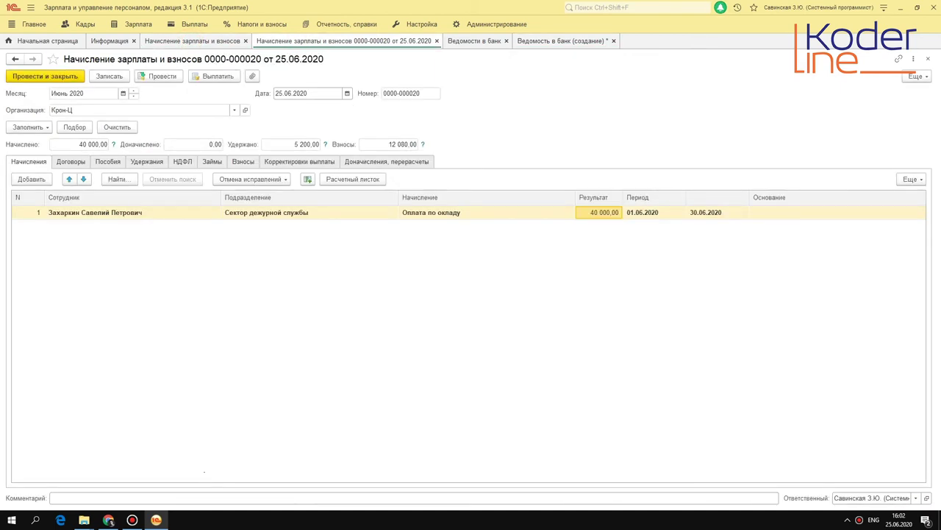
pyautogui.click(540, 41)
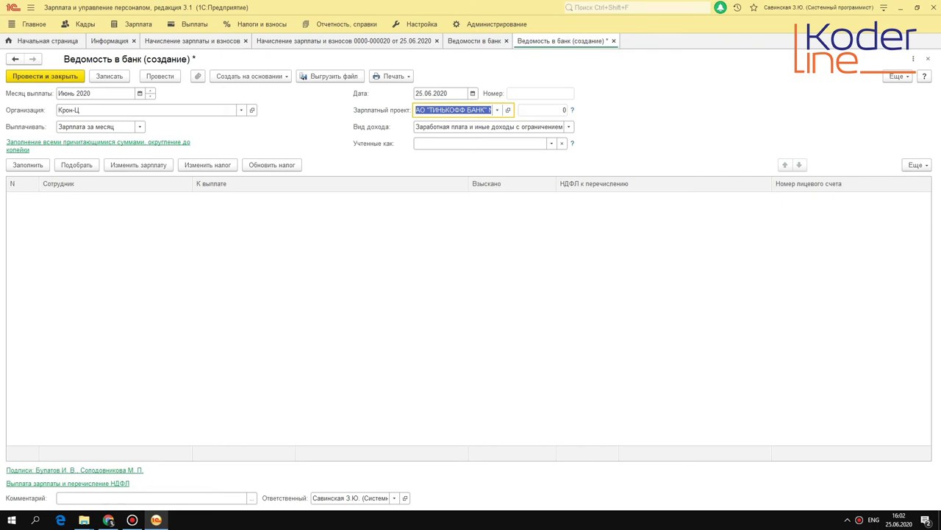
# Fill the statement and review row 1: account number, amount to pay, withheld amount, НДФЛ 5 200.
pyautogui.click(28, 164)
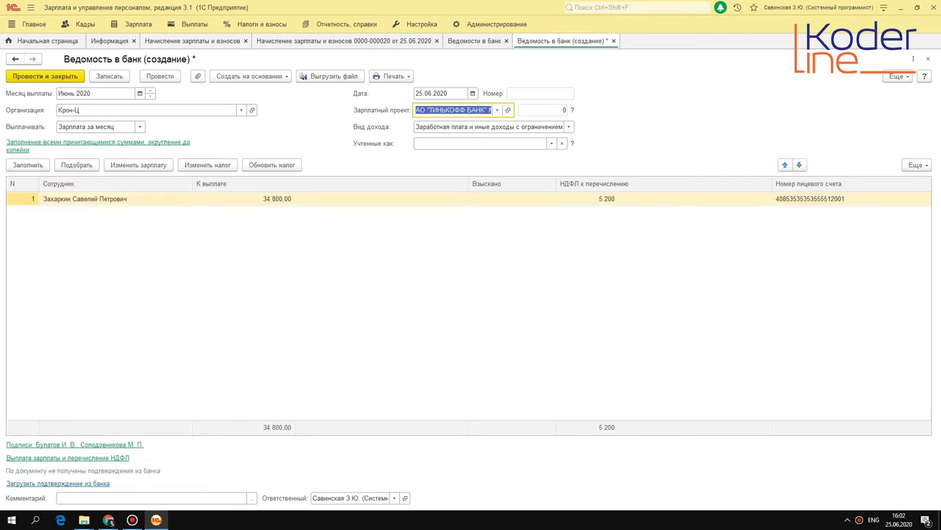
pyautogui.click(809, 198)
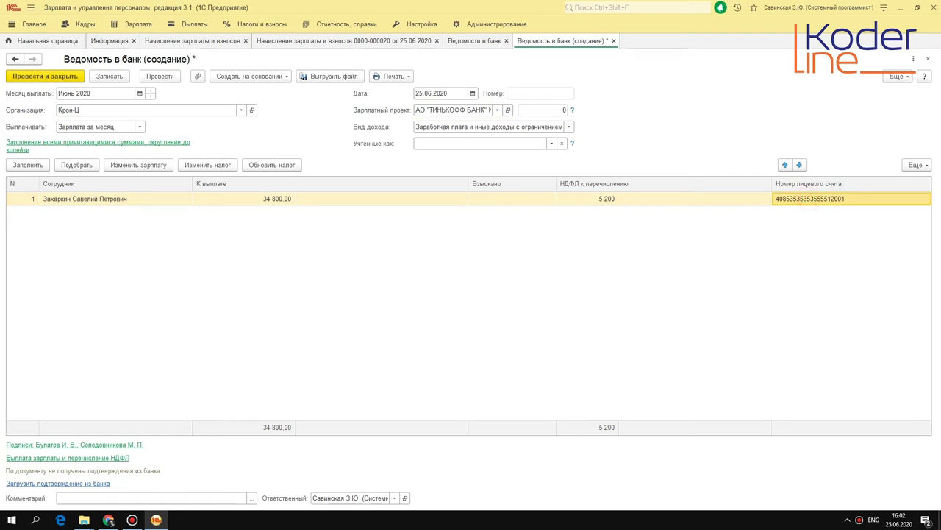
pyautogui.click(243, 197)
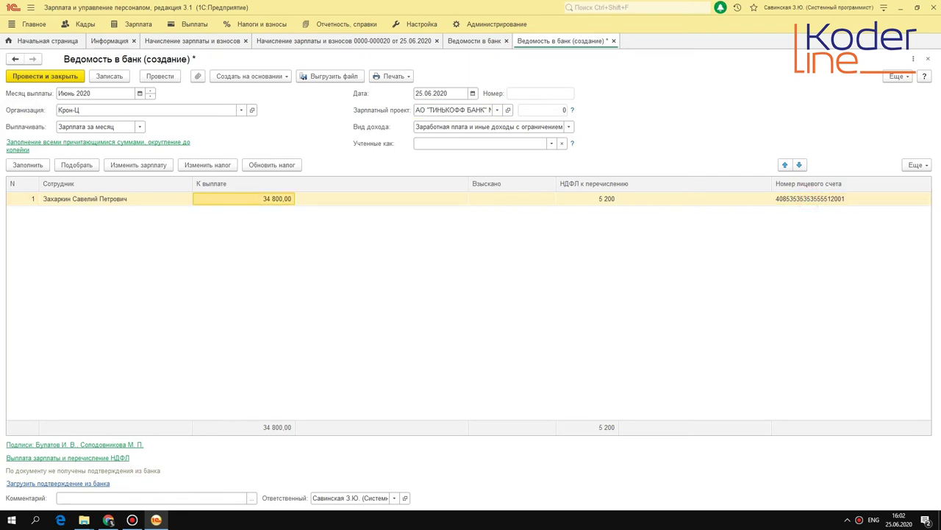
pyautogui.click(512, 198)
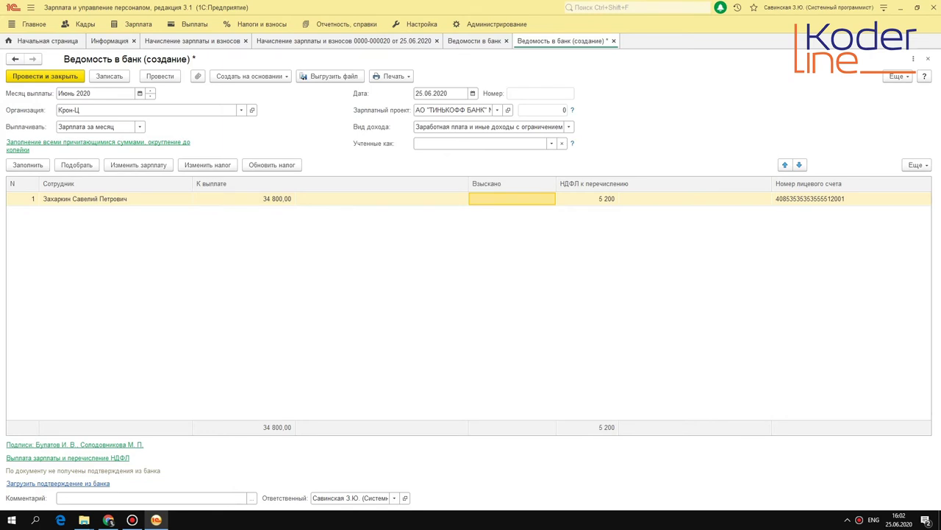
pyautogui.click(278, 197)
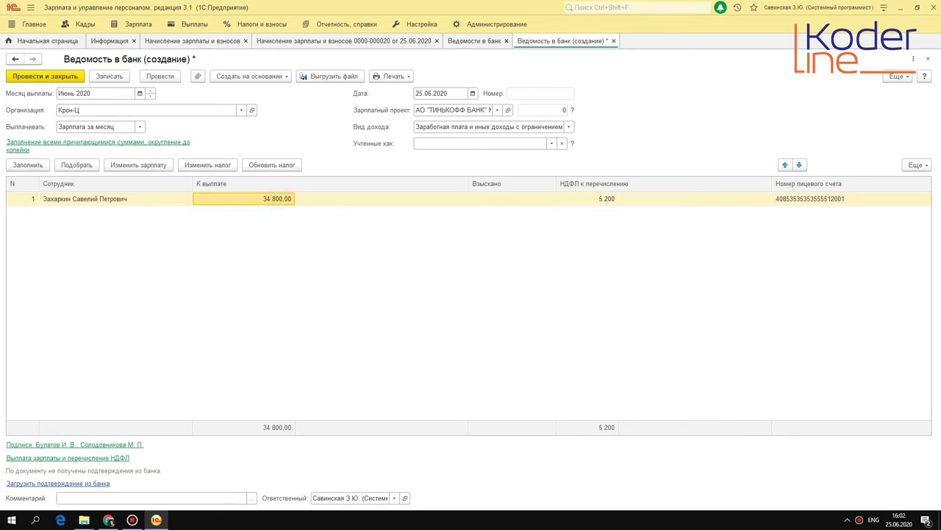
pyautogui.click(598, 199)
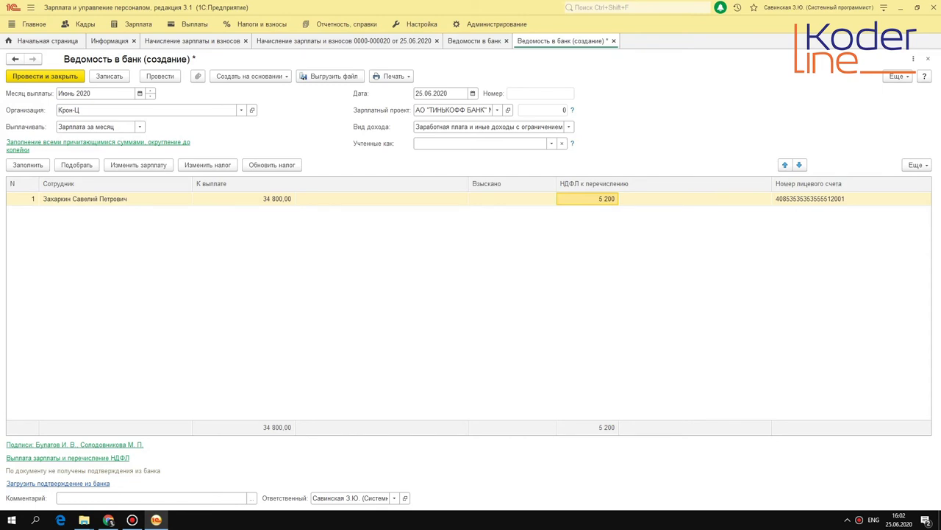
pyautogui.click(161, 76)
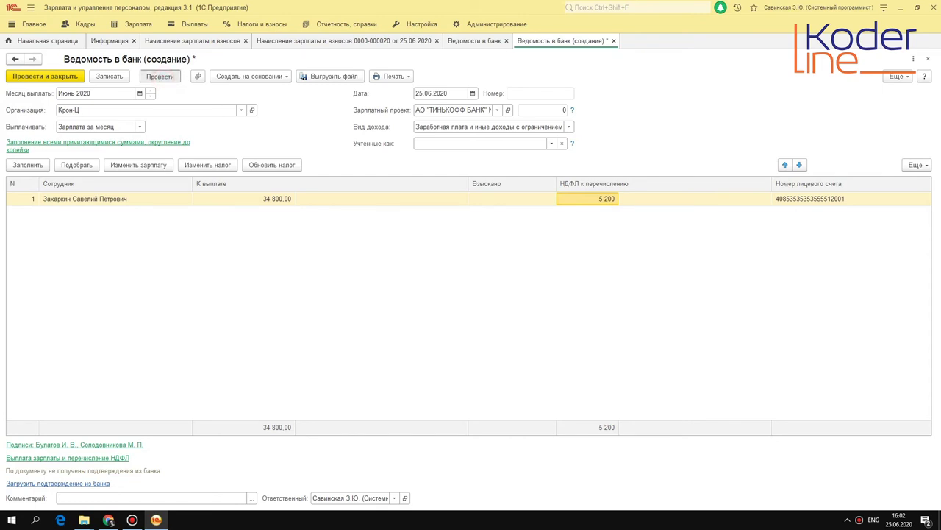
pyautogui.click(392, 76)
pyautogui.click(410, 93)
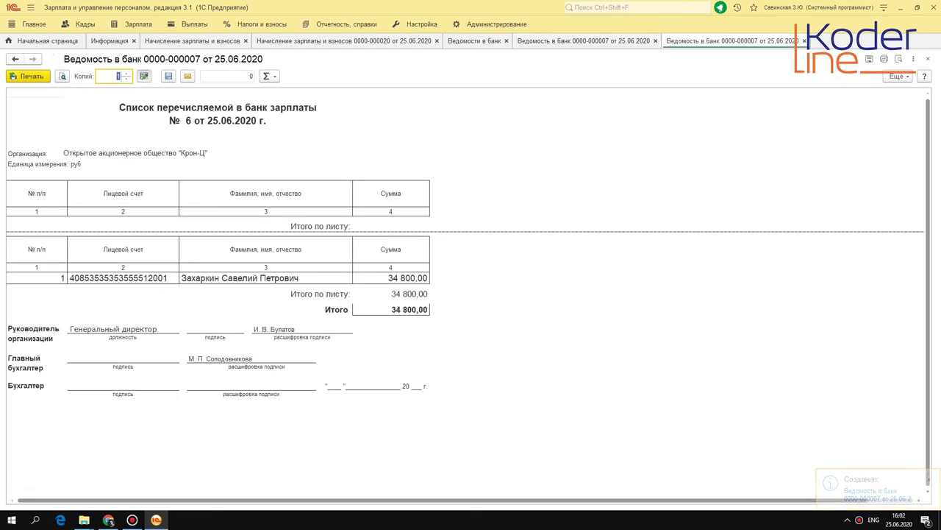
pyautogui.press('Escape')
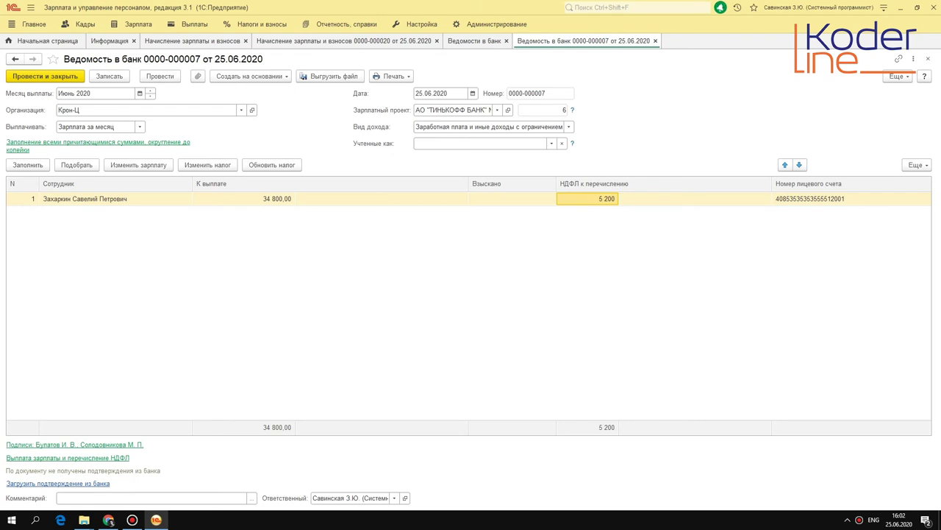
pyautogui.click(331, 75)
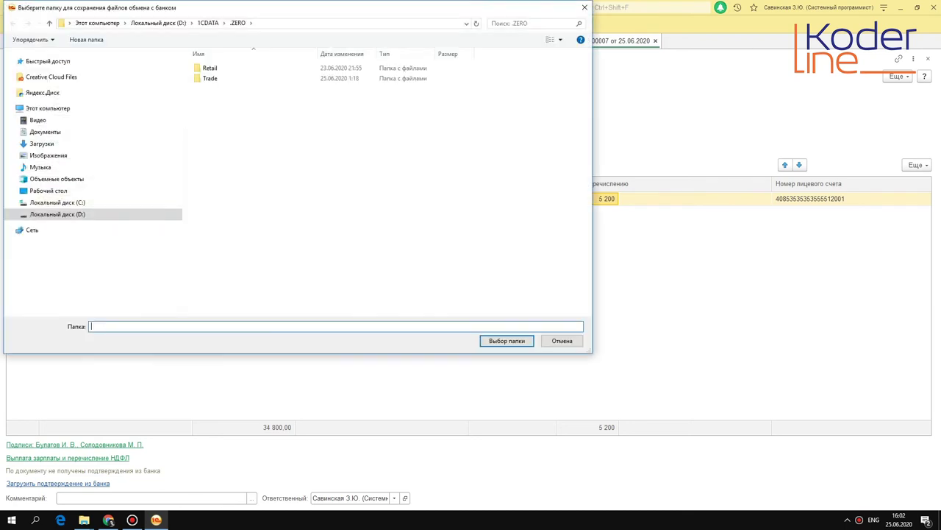
pyautogui.click(559, 339)
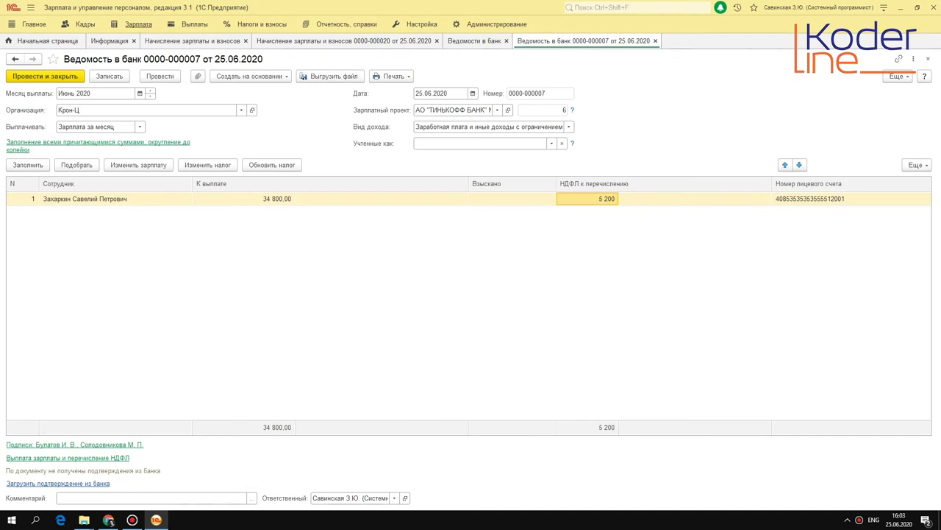
# Check the Tinkoff salary project's Формат файла options without changes, then return to the statement.
pyautogui.click(194, 24)
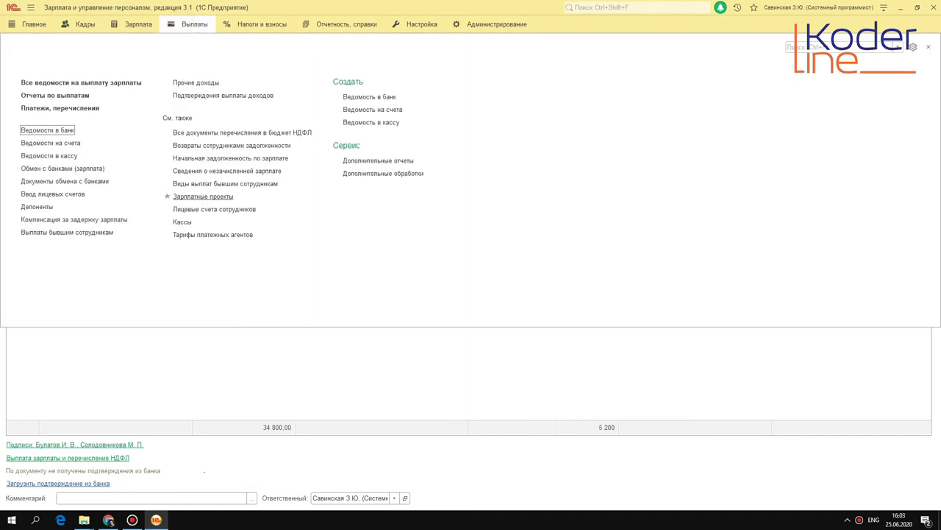
pyautogui.click(203, 197)
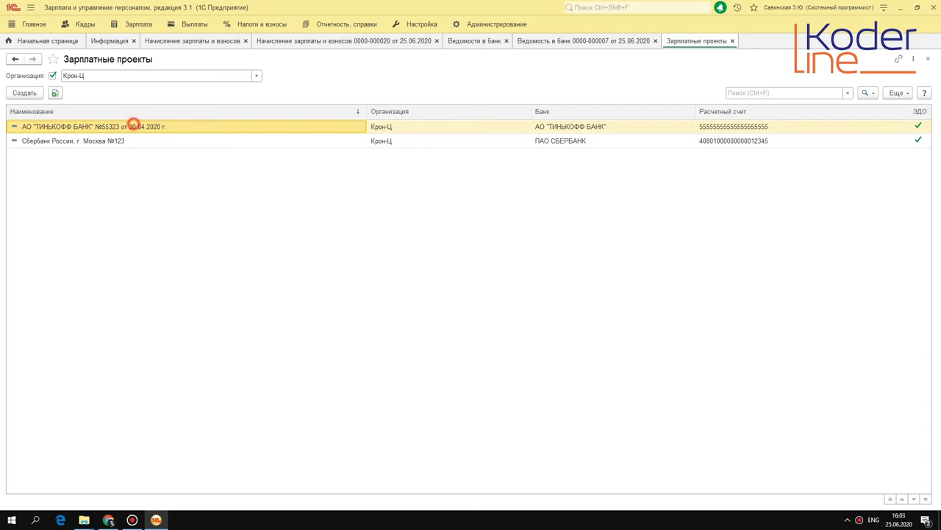
pyautogui.doubleClick(130, 124)
pyautogui.click(333, 136)
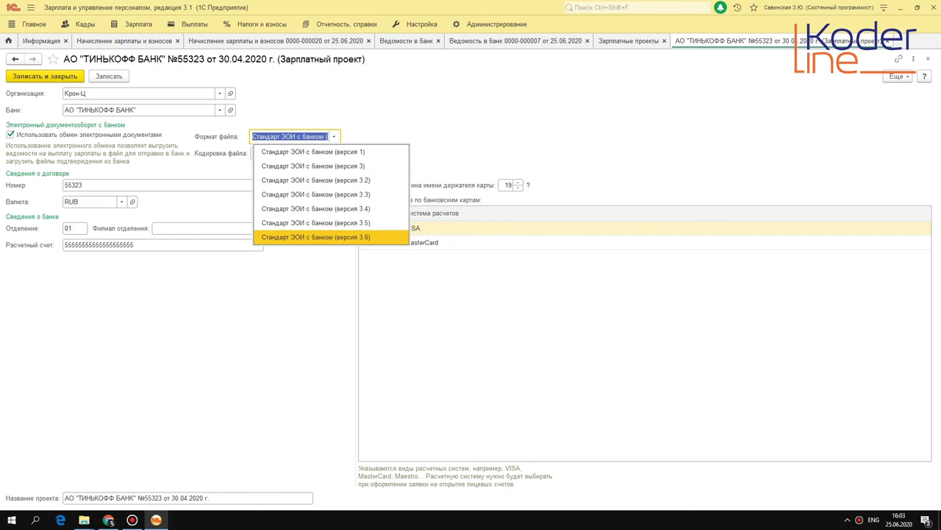
pyautogui.click(316, 279)
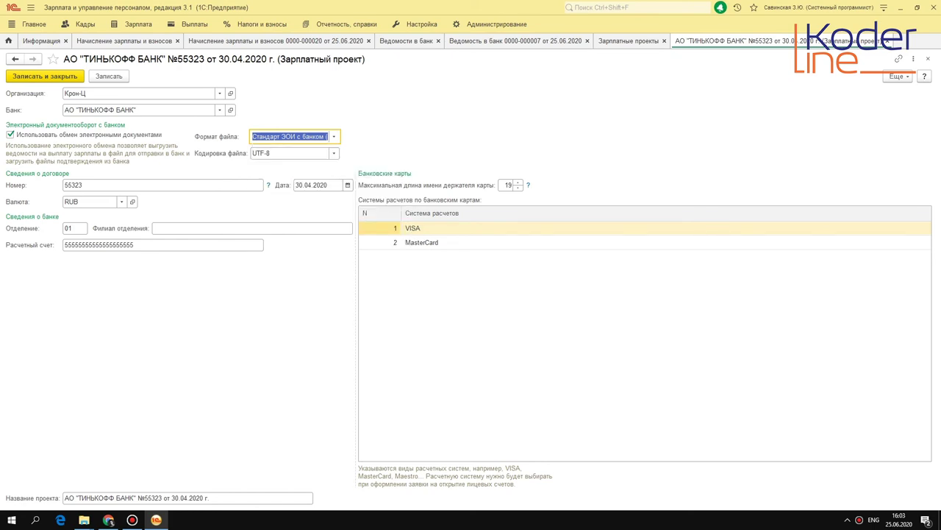
pyautogui.click(634, 41)
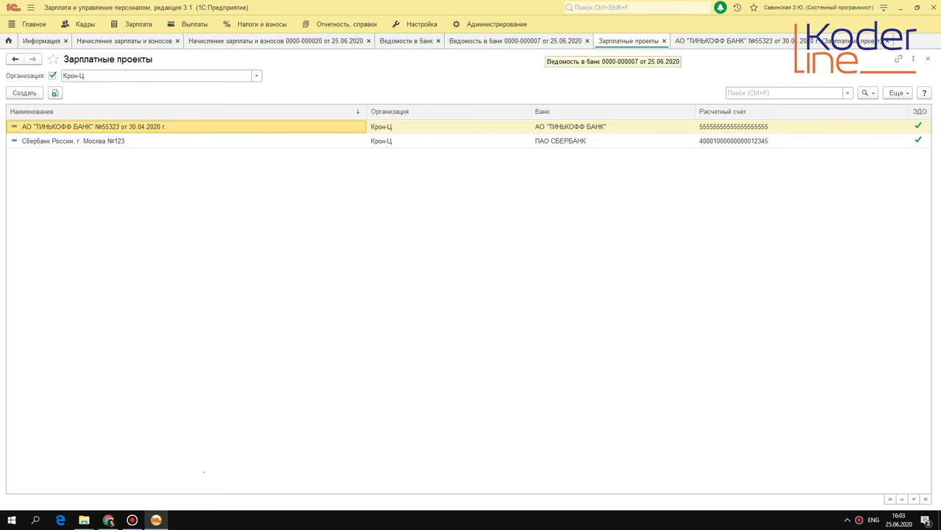
pyautogui.click(548, 40)
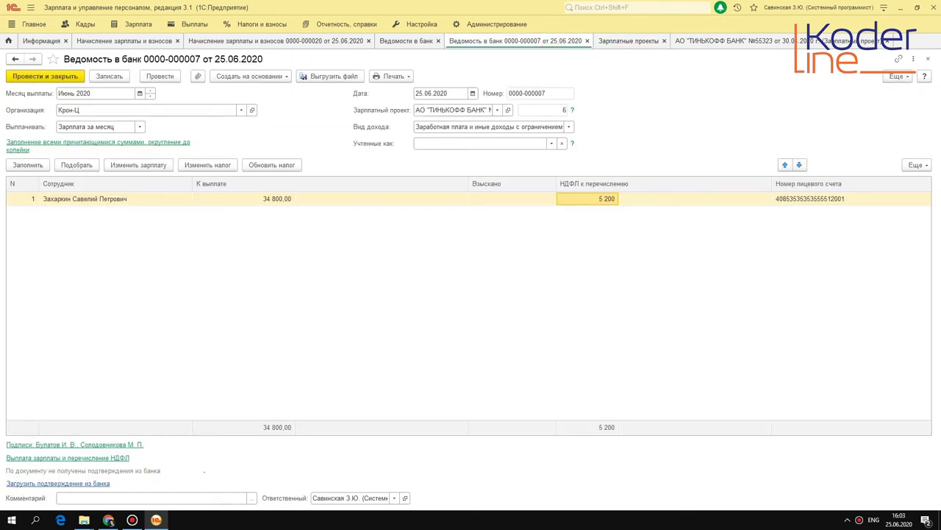
# Review row 1: account number, 34 800,00 to pay, withheld amount and НДФЛ 5 200.
pyautogui.click(809, 199)
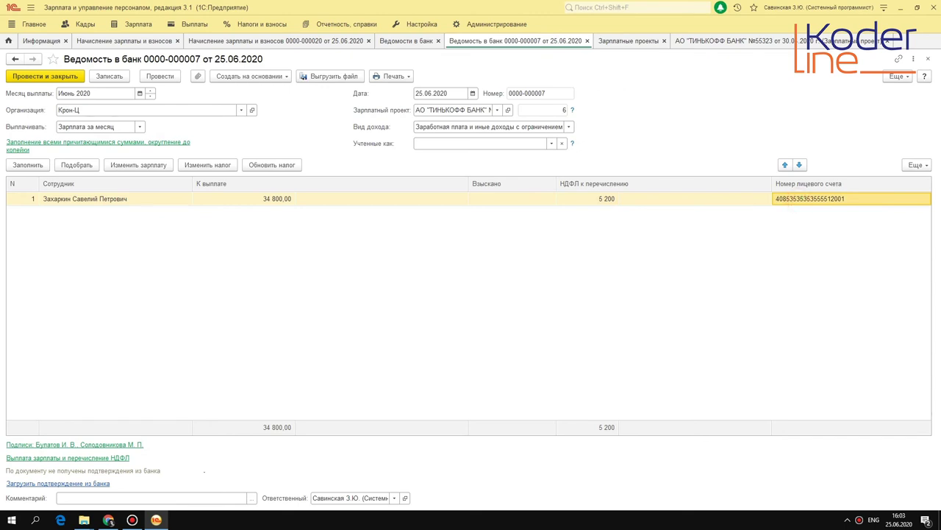
pyautogui.click(242, 197)
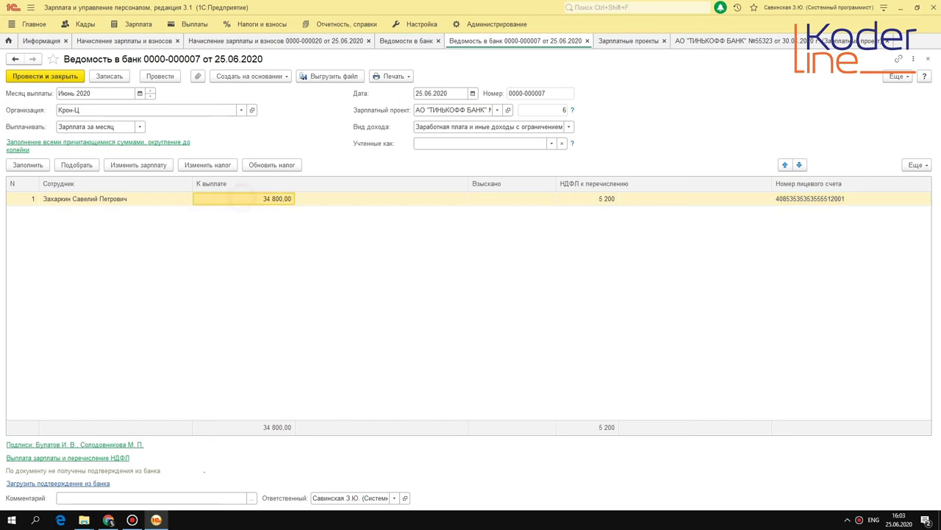
pyautogui.click(540, 200)
pyautogui.click(603, 199)
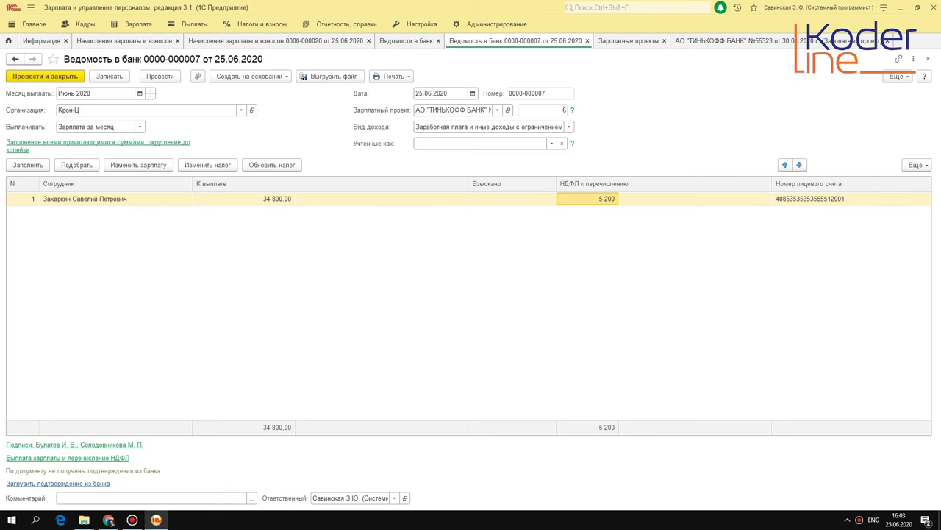
# Start loading a bank confirmation, cancel the file choice, and close the statement.
pyautogui.click(73, 483)
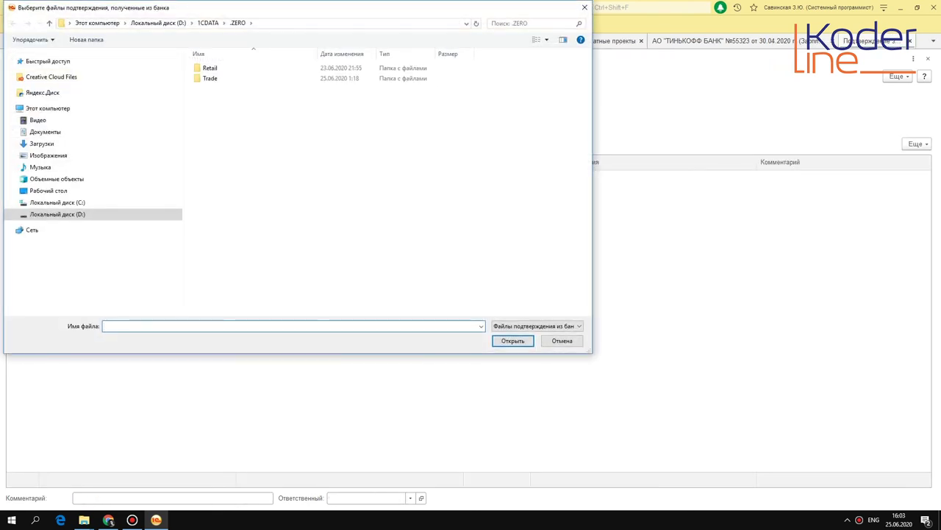
pyautogui.press('Escape')
pyautogui.press('Escape')
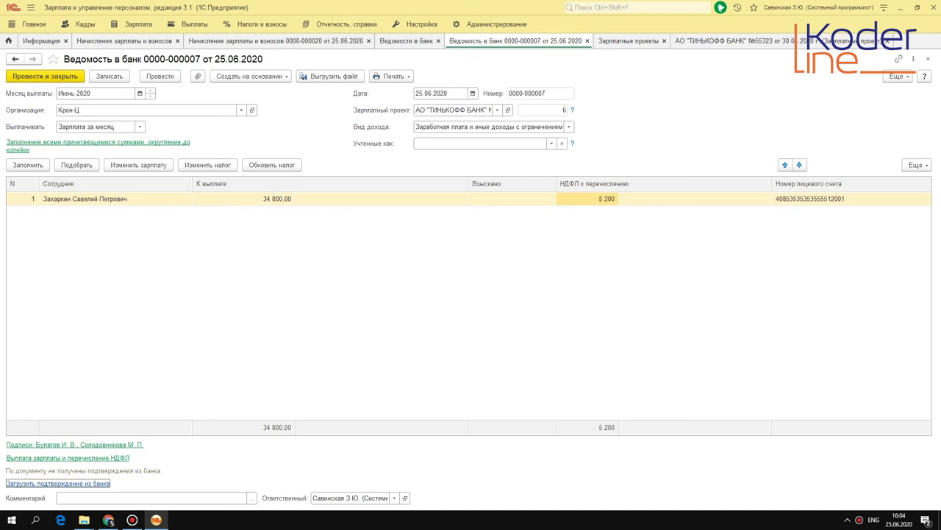
pyautogui.press('Escape')
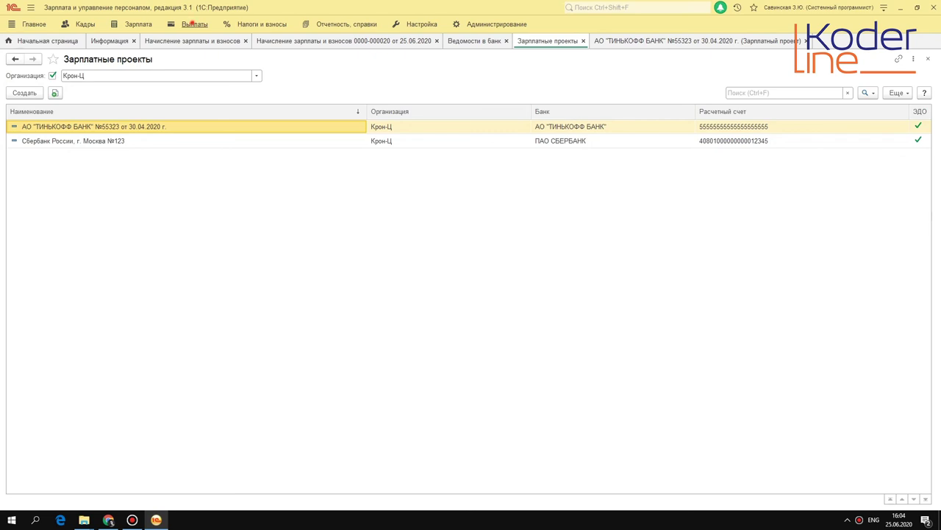
pyautogui.click(194, 24)
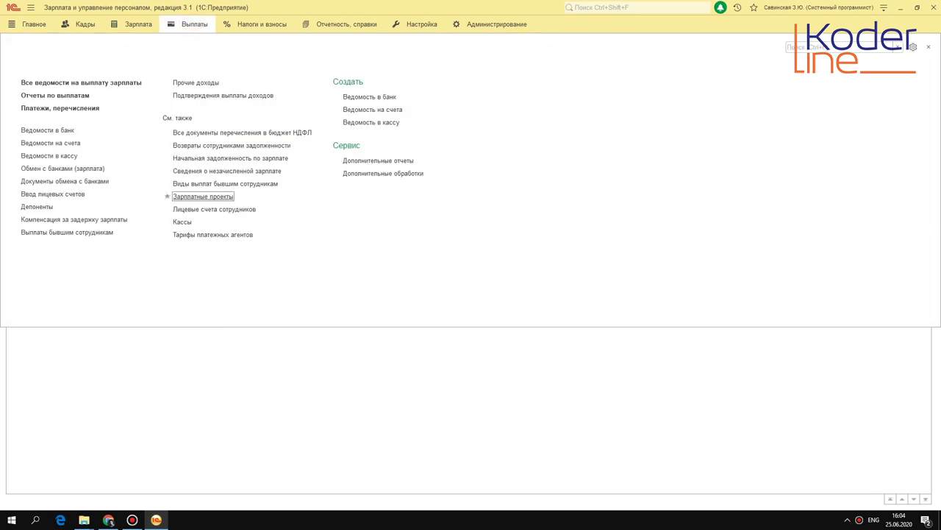
pyautogui.click(87, 25)
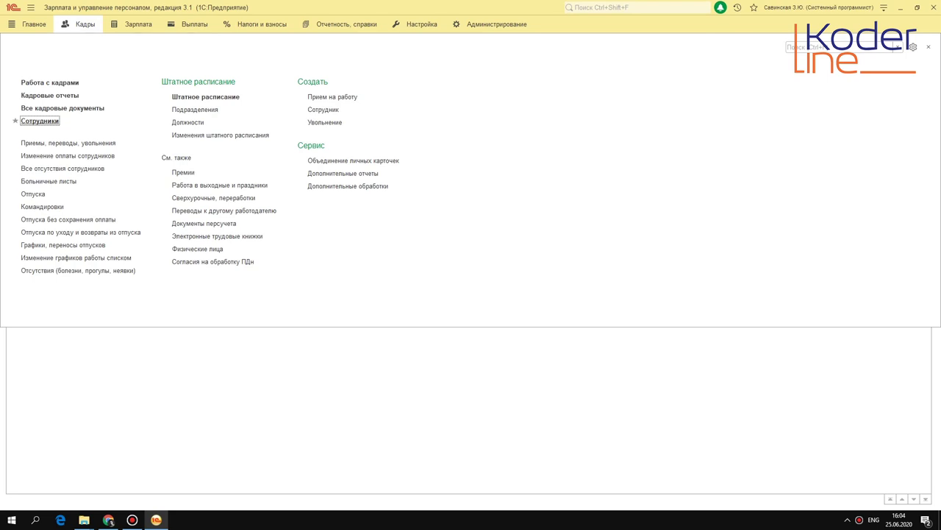
pyautogui.click(192, 24)
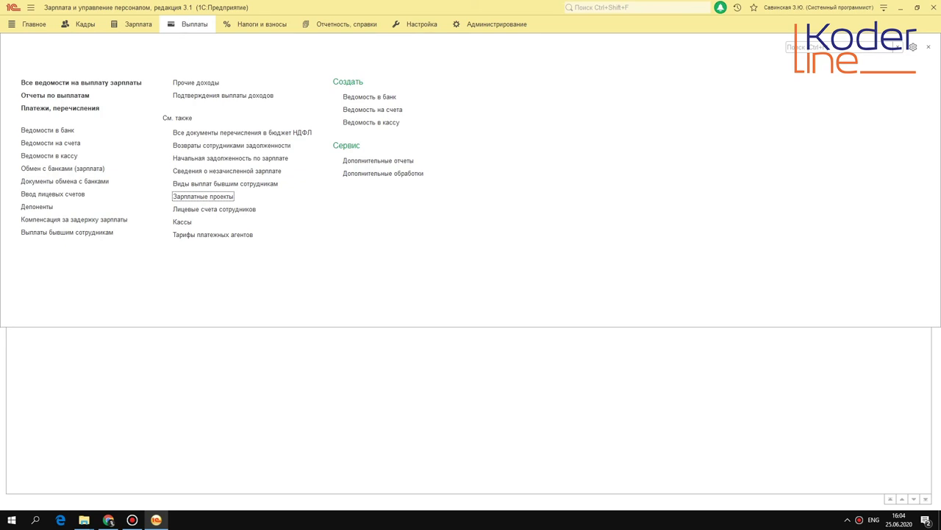
pyautogui.click(59, 130)
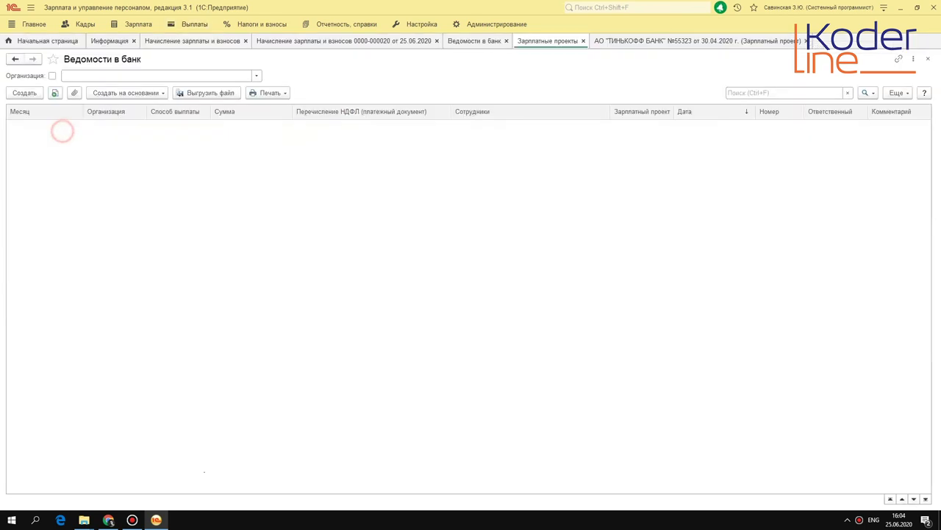
pyautogui.doubleClick(101, 468)
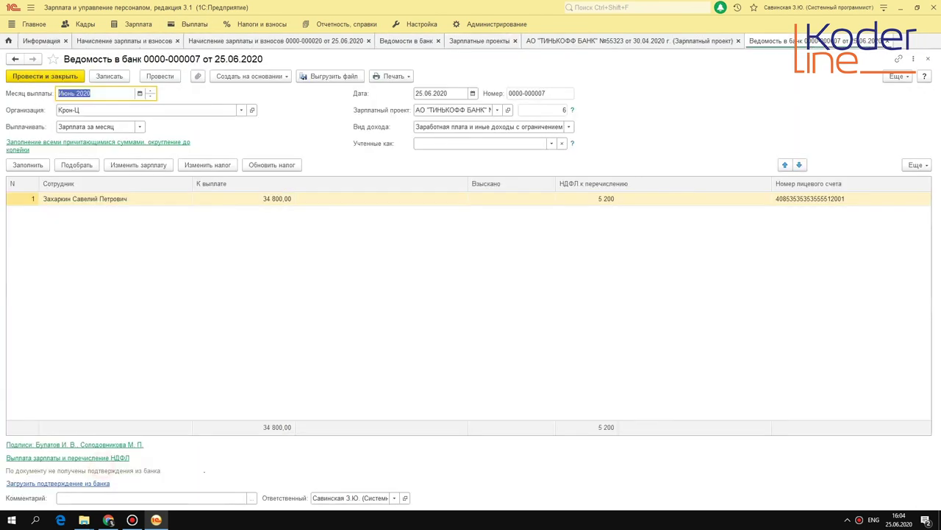